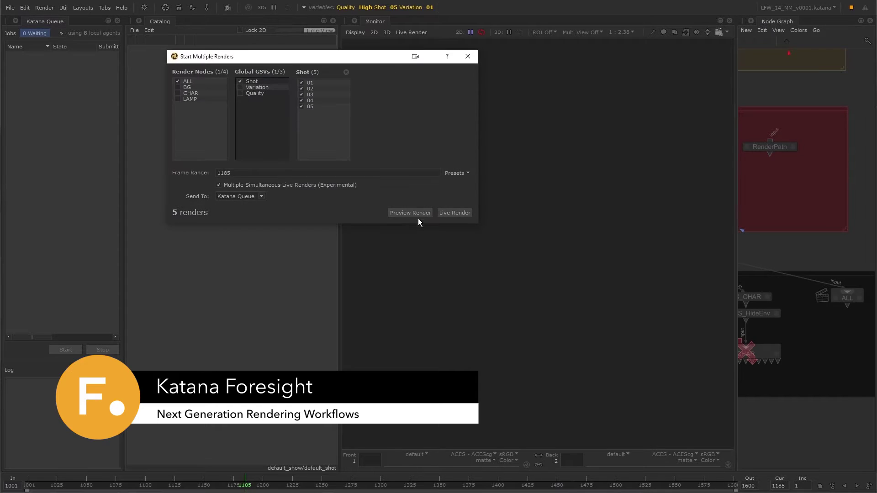
# Start preview renders of the ALL node for shots 01 to 05 and set the Monitor to a horizontal split for comparing two of them
pyautogui.click(413, 214)
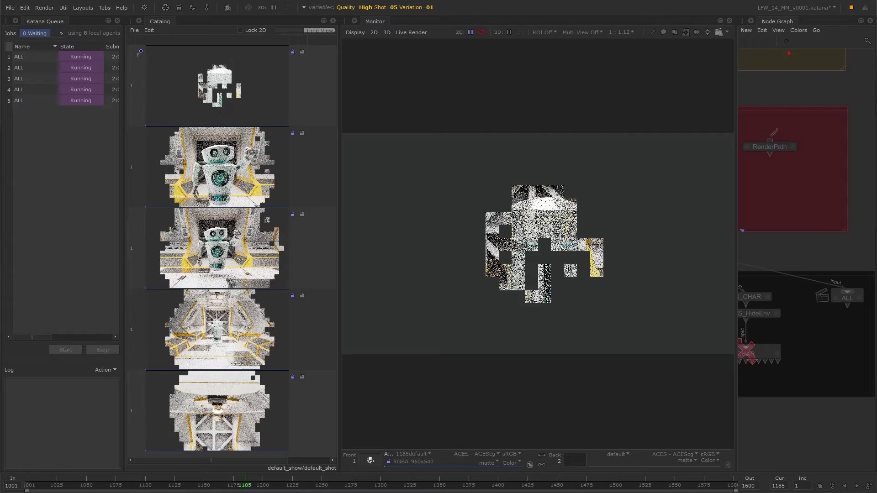
pyautogui.click(217, 167)
pyautogui.click(583, 32)
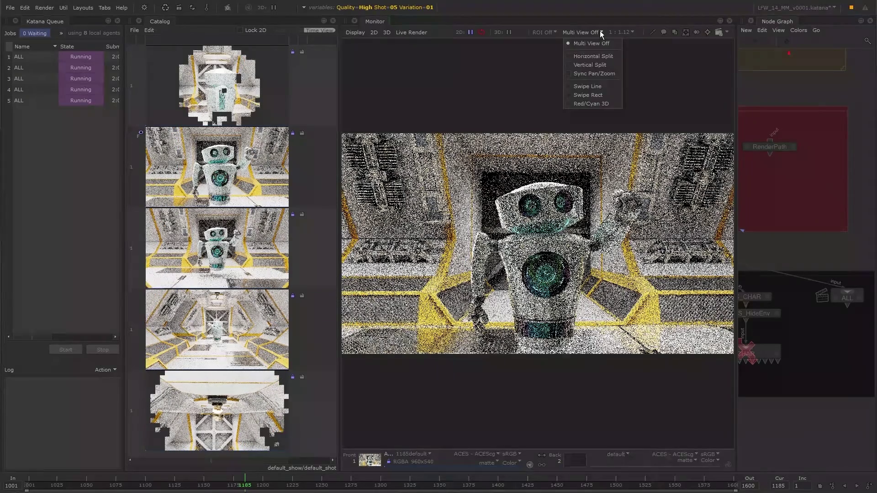
pyautogui.click(593, 56)
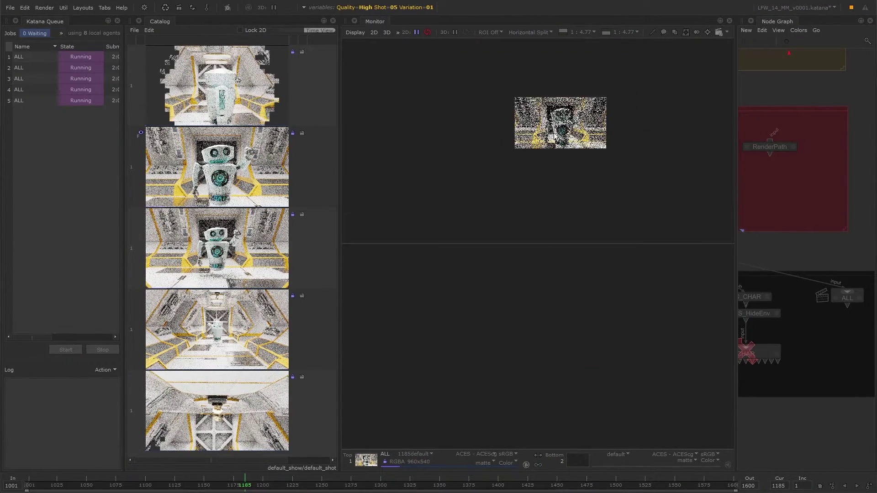
pyautogui.keyDown('shift'); pyautogui.click(223, 339); pyautogui.keyUp('shift')
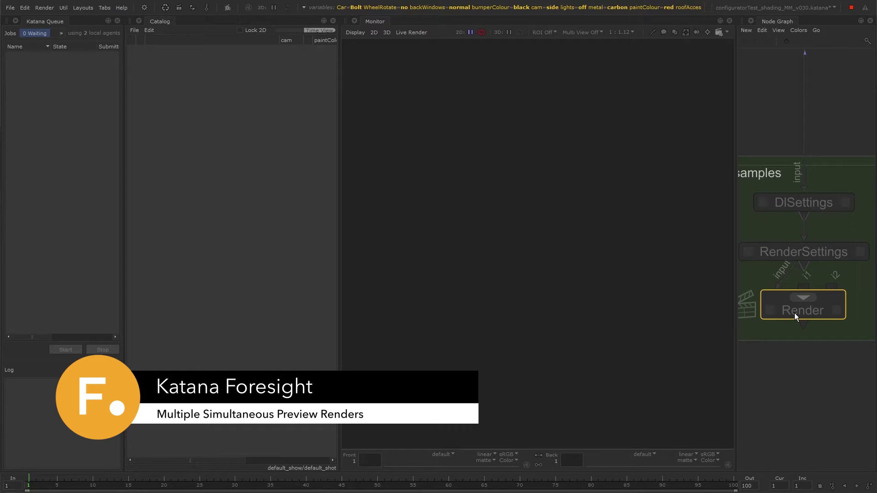
# Start a preview render of the Render node with the current variables
pyautogui.rightClick(794, 314)
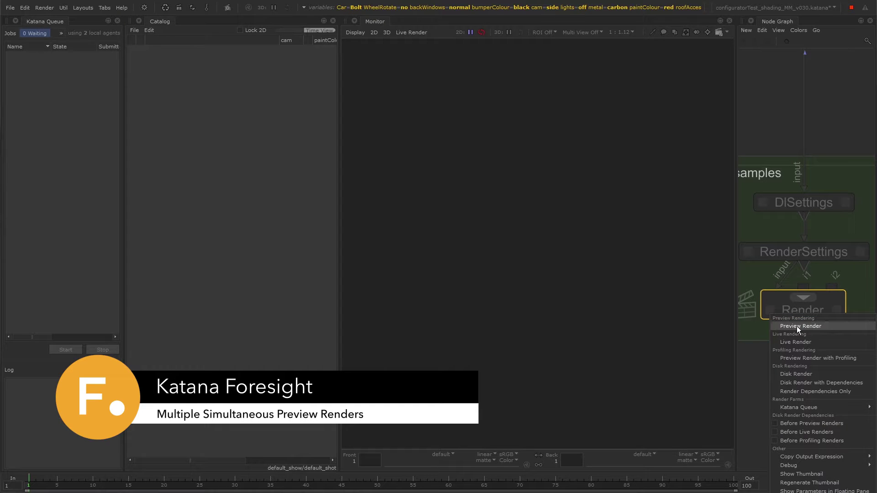
pyautogui.click(796, 327)
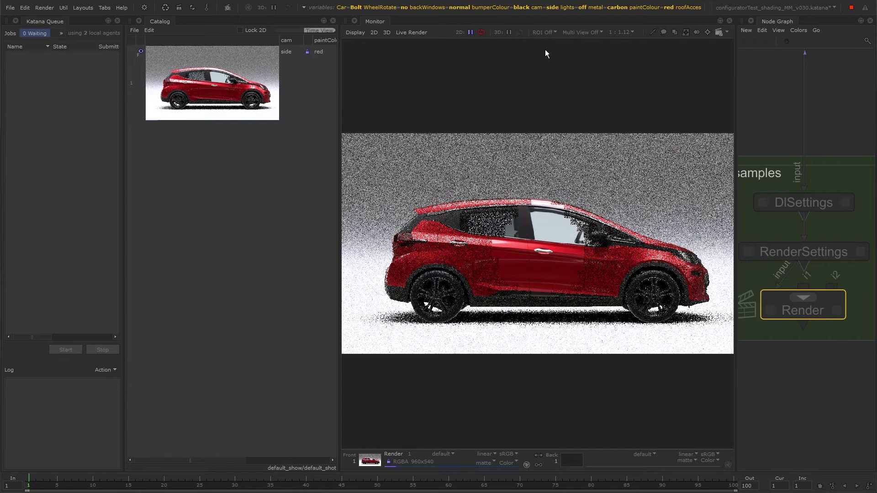
# Set the paintColour graph state variable to black and start another preview render of the Render node
pyautogui.click(523, 7)
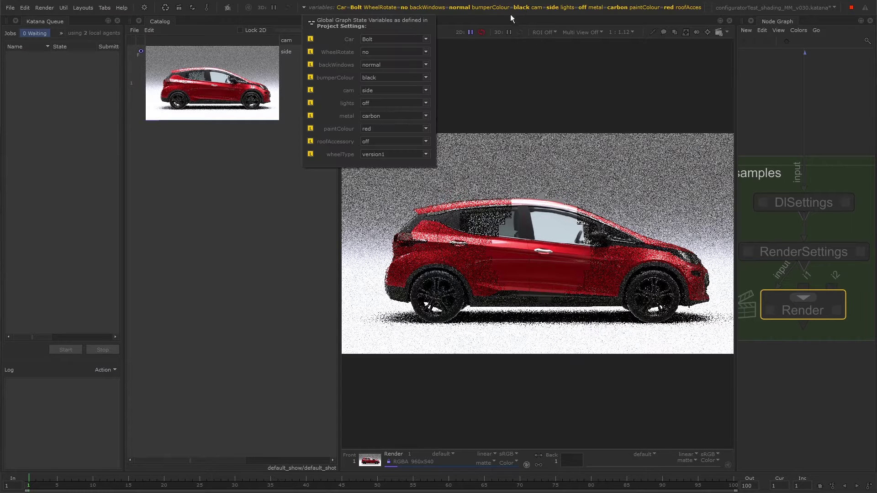
pyautogui.click(379, 129)
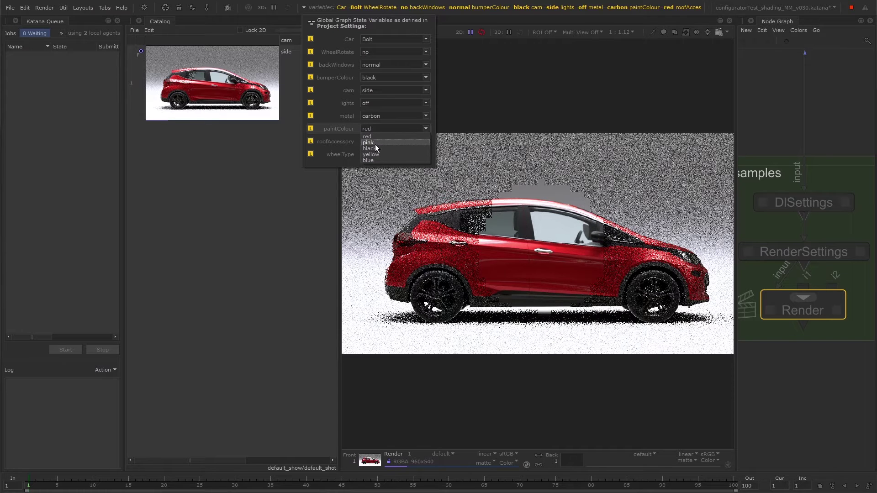
pyautogui.click(374, 149)
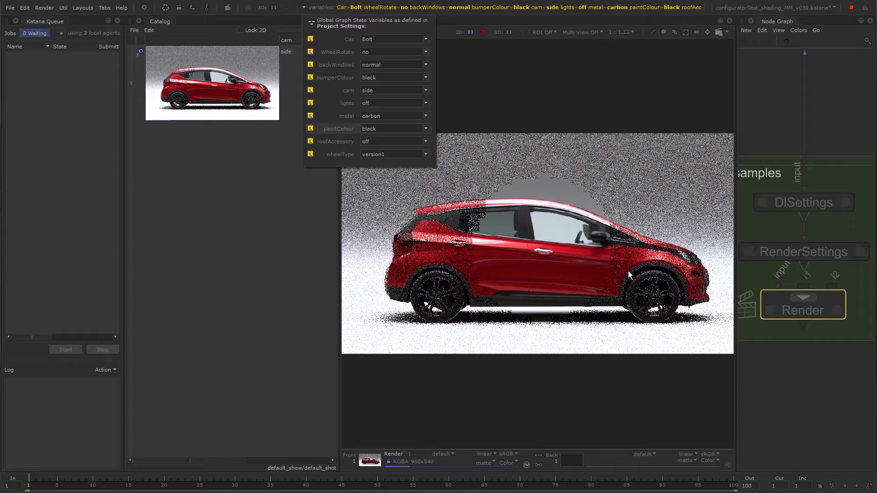
pyautogui.rightClick(787, 308)
pyautogui.click(797, 318)
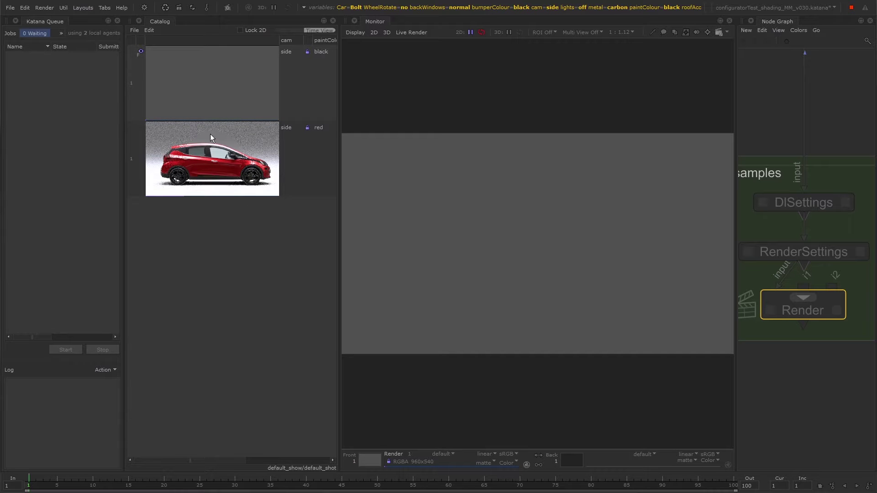
# Alternate the Monitor between the red and black car renders while both are in progress
pyautogui.click(207, 168)
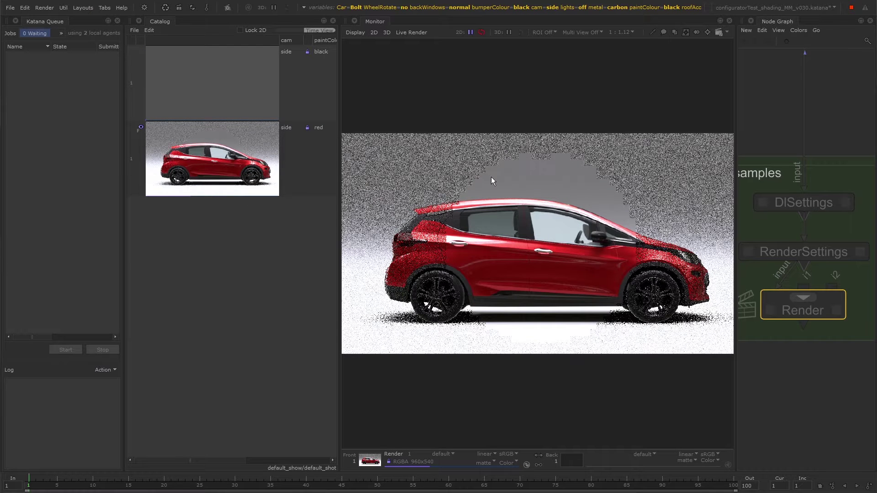
pyautogui.click(236, 106)
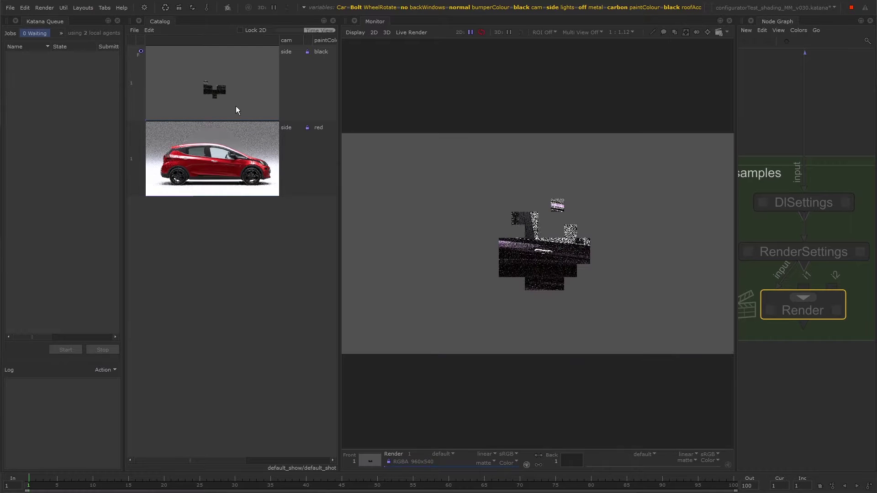
pyautogui.click(212, 173)
pyautogui.click(196, 100)
pyautogui.click(212, 157)
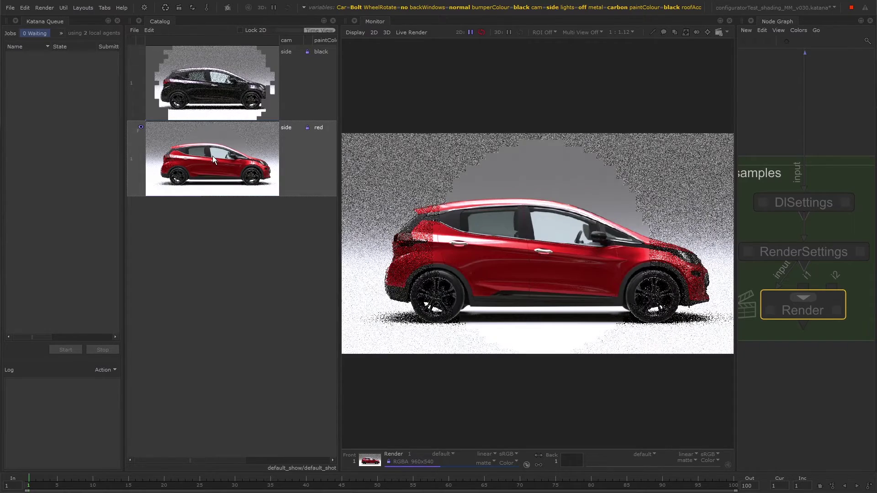
pyautogui.click(205, 94)
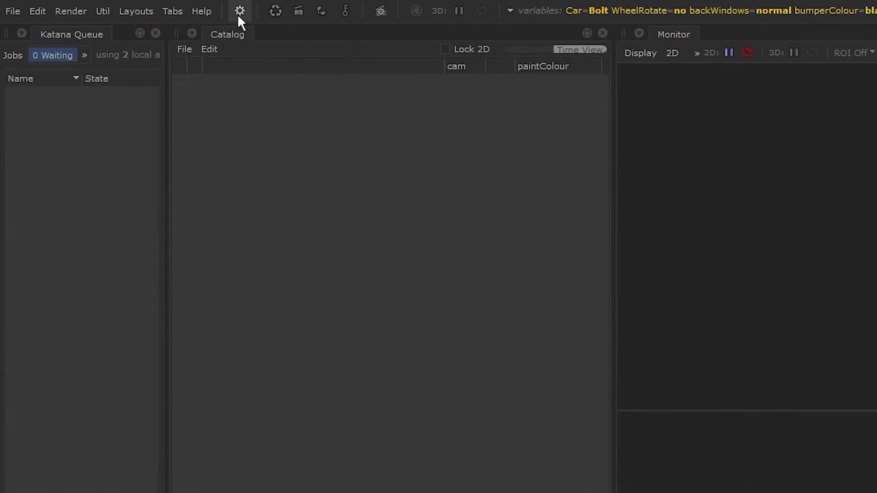
# Configure multiple renders of the Render node for the five paintColour values only, sent to Local Machine
pyautogui.click(240, 12)
pyautogui.click(279, 82)
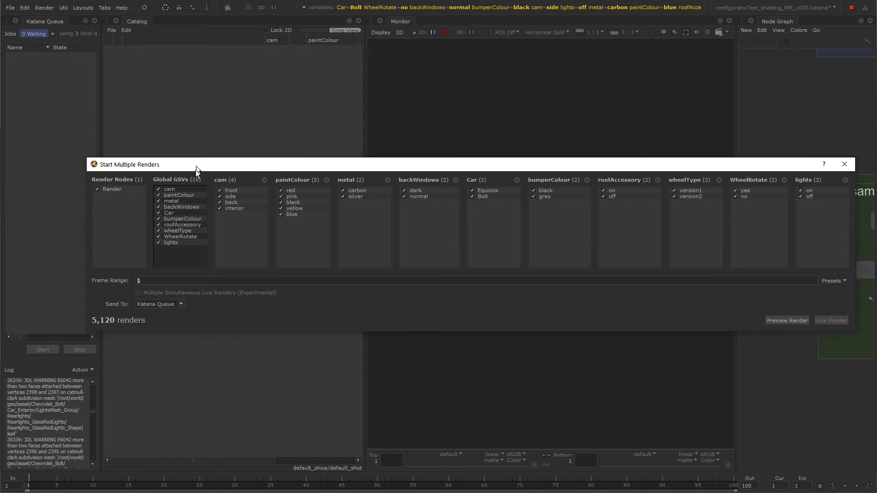
pyautogui.moveTo(158, 257); pyautogui.dragTo(158, 203)
pyautogui.click(159, 318)
pyautogui.click(172, 325)
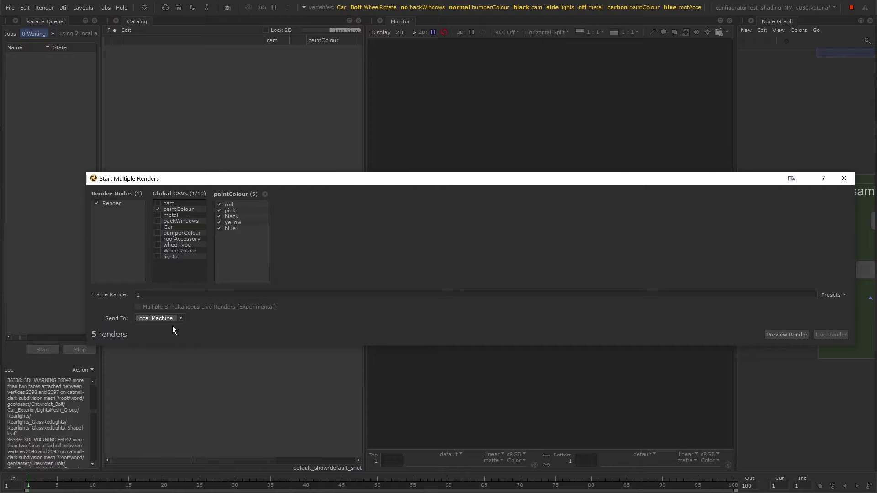
# Launch the five paint colour preview renders and turn off the Monitor's multi view
pyautogui.click(783, 335)
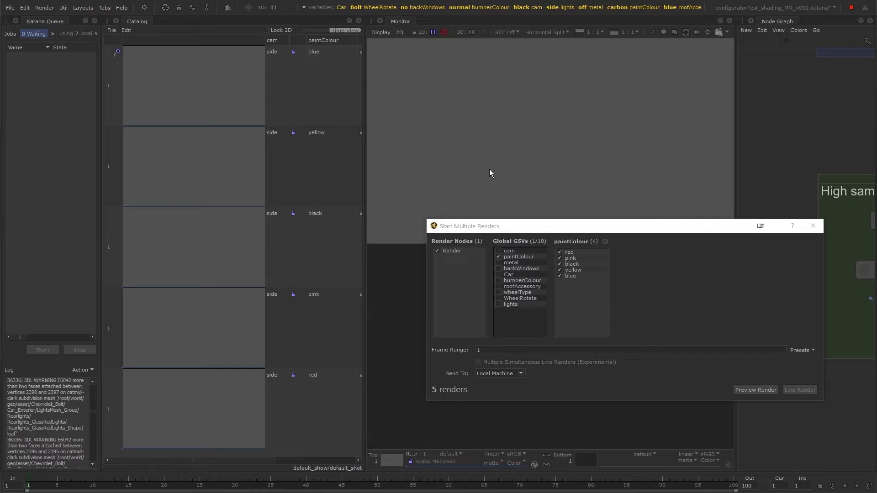
pyautogui.click(530, 32)
pyautogui.click(544, 44)
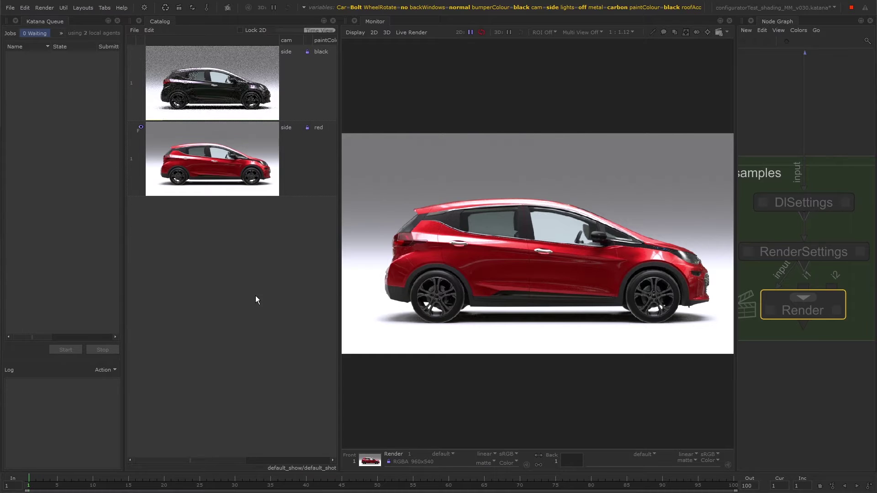
# Switch the Monitor back and forth between the black and red car renders to compare them
pyautogui.click(238, 121)
pyautogui.click(230, 156)
pyautogui.click(226, 82)
pyautogui.click(223, 148)
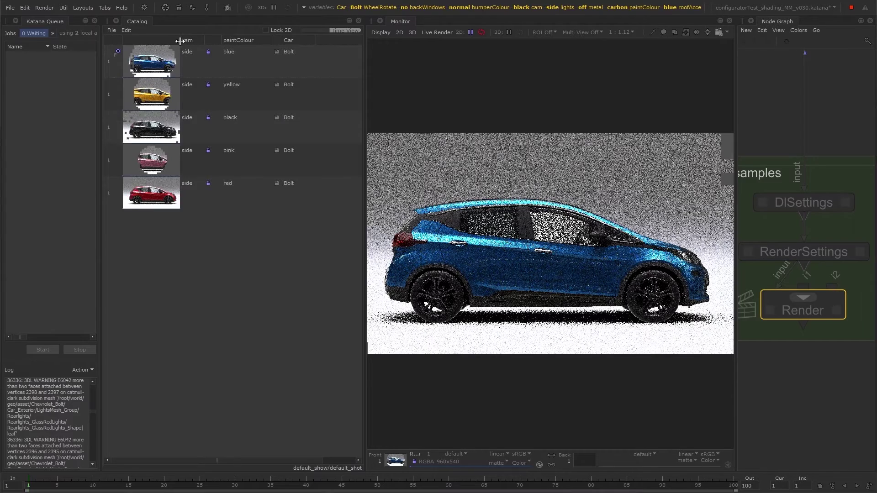
# Enlarge the Catalog's render thumbnails and hide the cam graph state variable column
pyautogui.moveTo(180, 63); pyautogui.dragTo(265, 61)
pyautogui.click(197, 335)
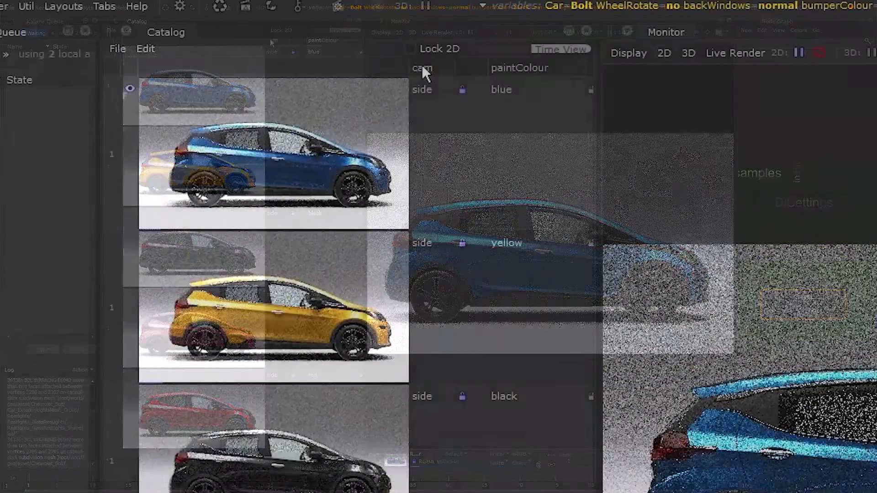
pyautogui.rightClick(272, 39)
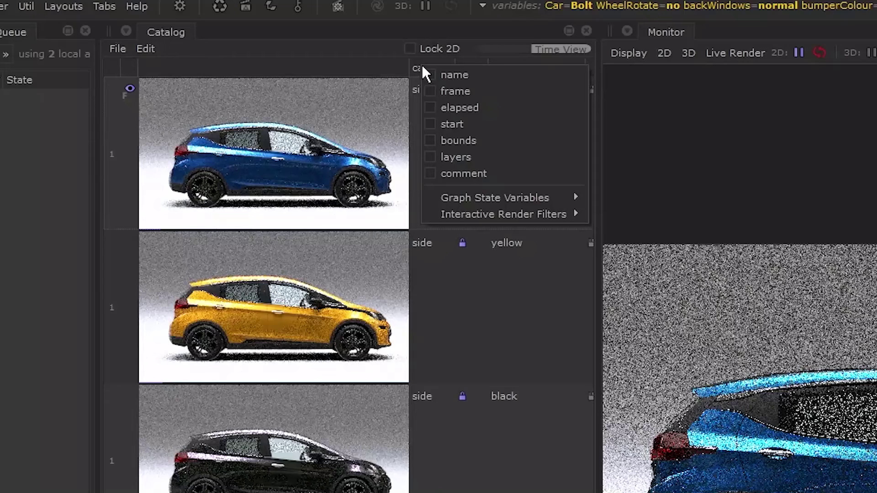
pyautogui.moveTo(473, 201)
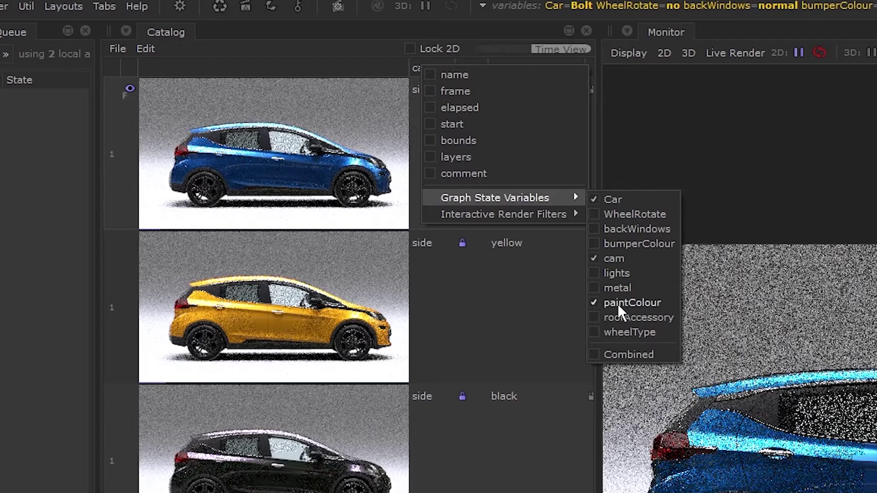
pyautogui.click(606, 260)
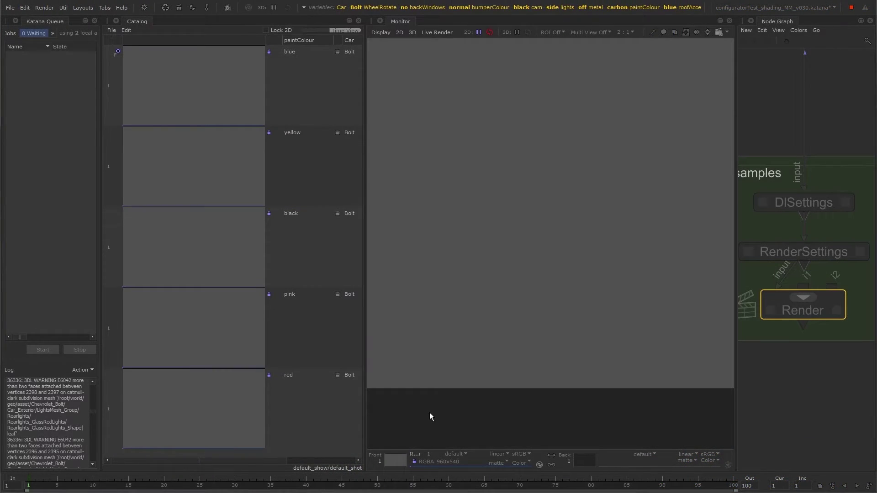
# Frame the whole render in the Monitor and view the yellow car, followed by the blue one
pyautogui.press('f')
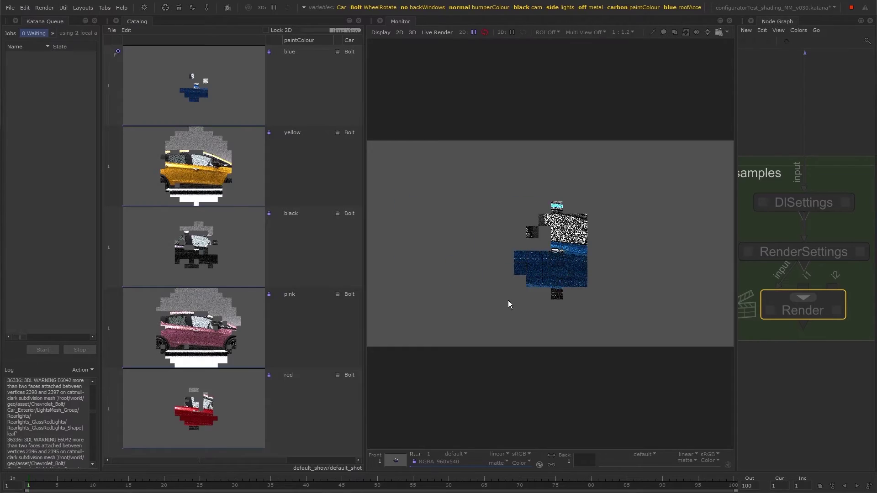
pyautogui.click(176, 176)
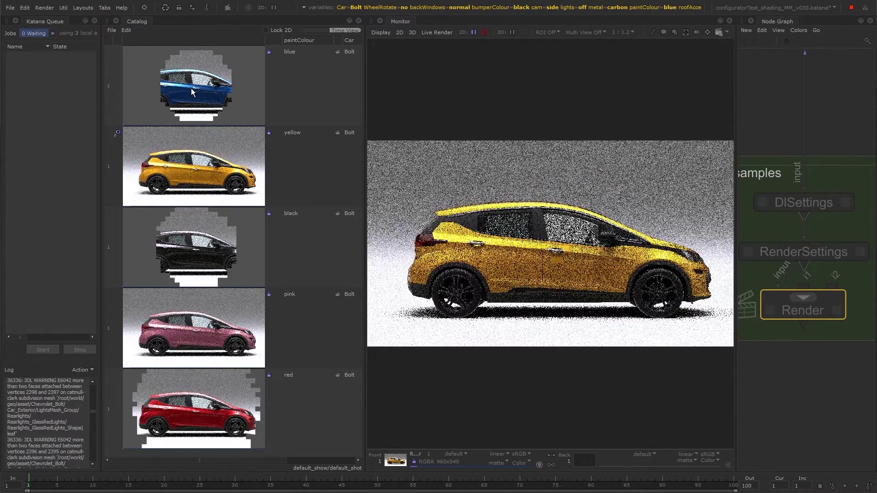
pyautogui.click(192, 93)
# Show the blue and yellow car renders together in a horizontal Monitor split and inspect the wing mirror closely in both
pyautogui.click(585, 32)
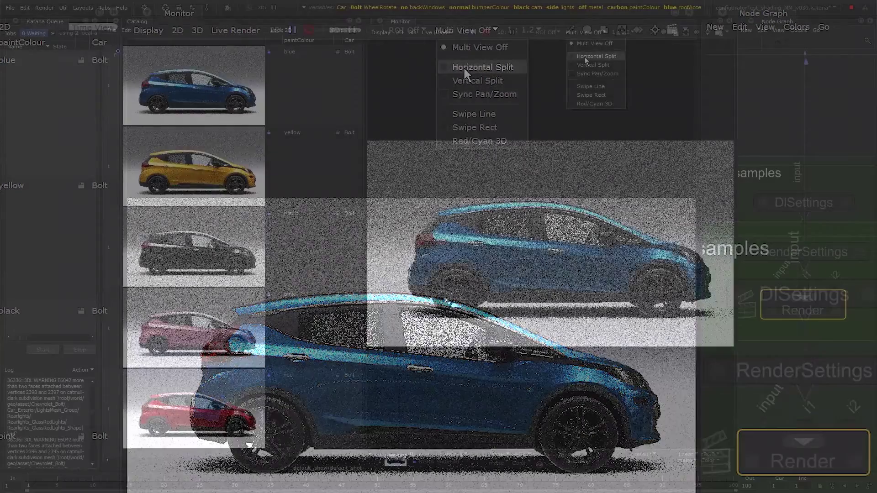
pyautogui.click(589, 57)
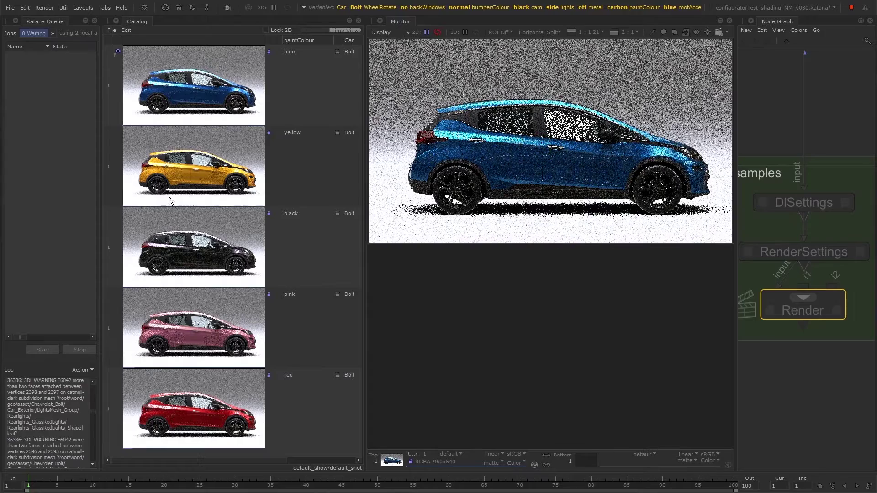
pyautogui.click(170, 200)
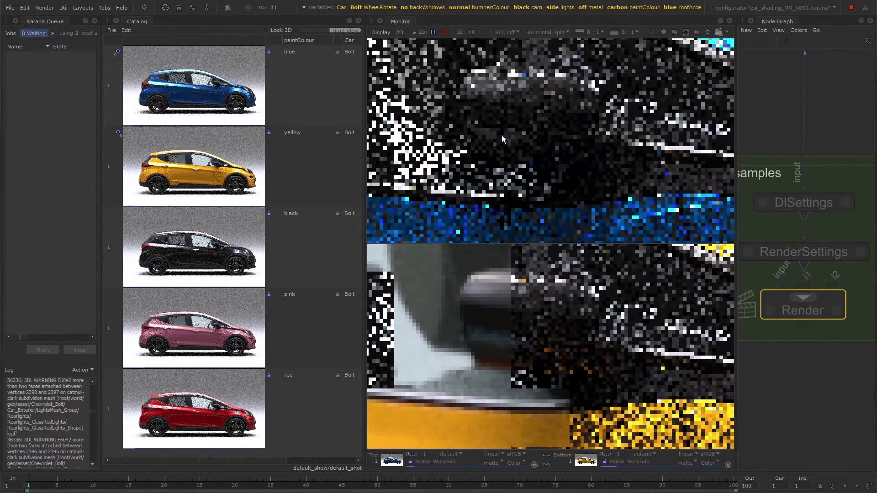
pyautogui.scroll(-4, 503, 139)
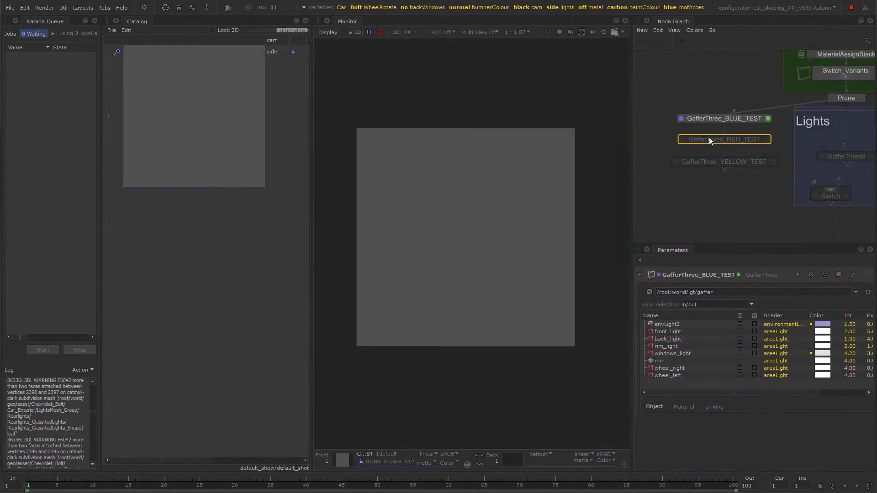
# Start preview renders from the GafferThree_RED_TEST and GafferThree_YELLOW_TEST nodes
pyautogui.rightClick(709, 138)
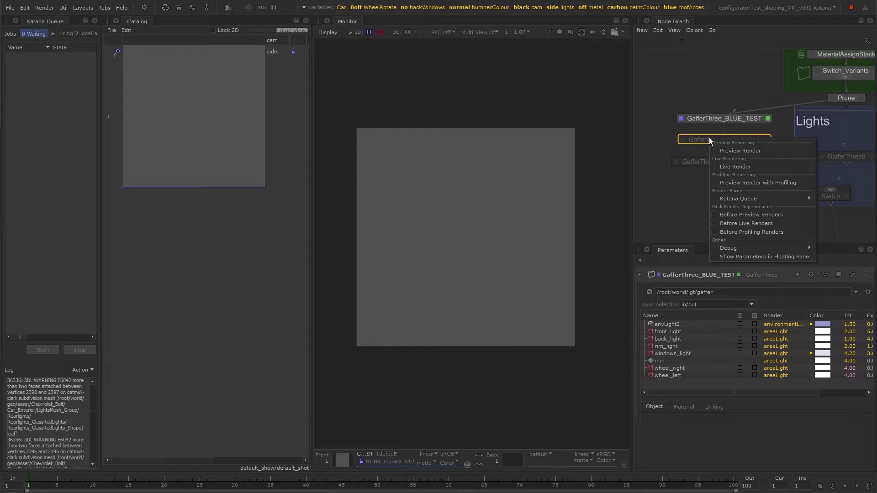
pyautogui.click(735, 151)
pyautogui.rightClick(698, 160)
pyautogui.click(720, 175)
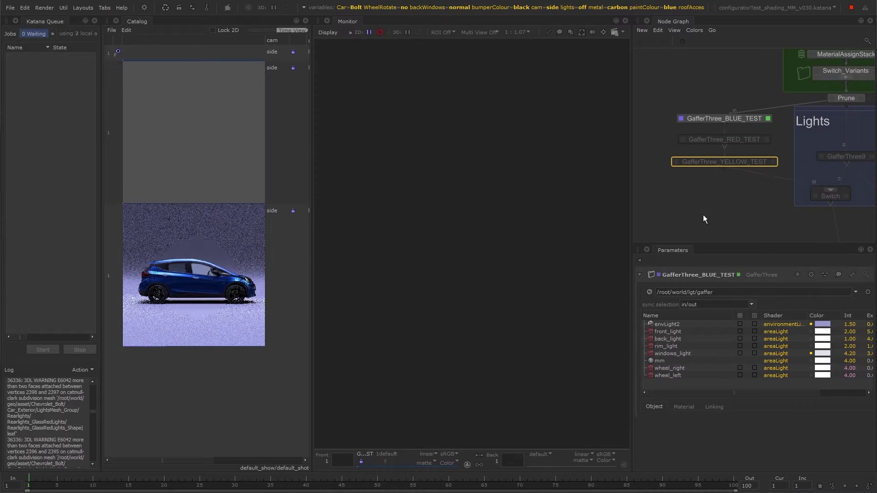
# View the blue-lit render, and compare the yellow-lit and red-lit renders in a horizontal Monitor split
pyautogui.click(219, 381)
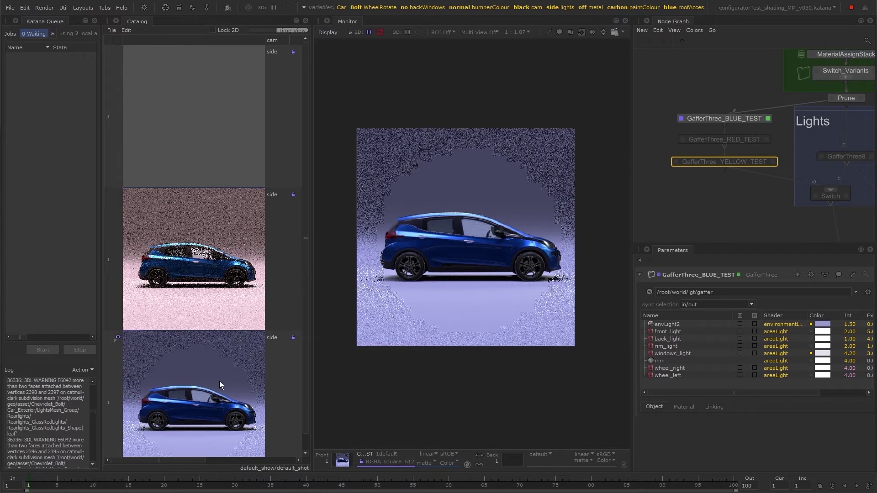
pyautogui.click(206, 221)
pyautogui.click(480, 32)
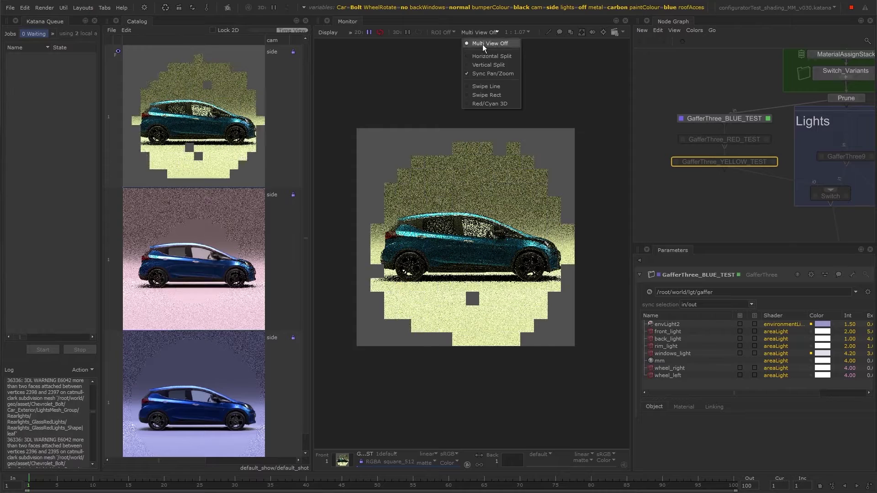
pyautogui.click(491, 55)
pyautogui.click(160, 399)
pyautogui.click(303, 294)
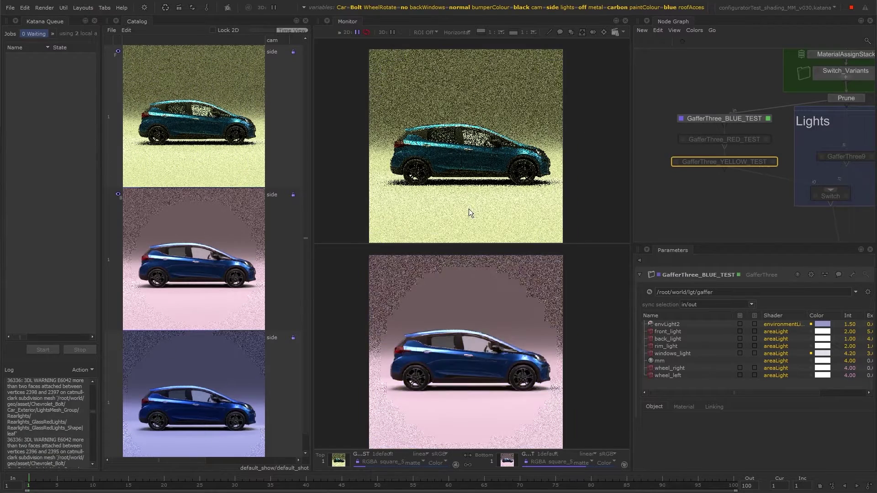
pyautogui.scroll(3, 470, 212)
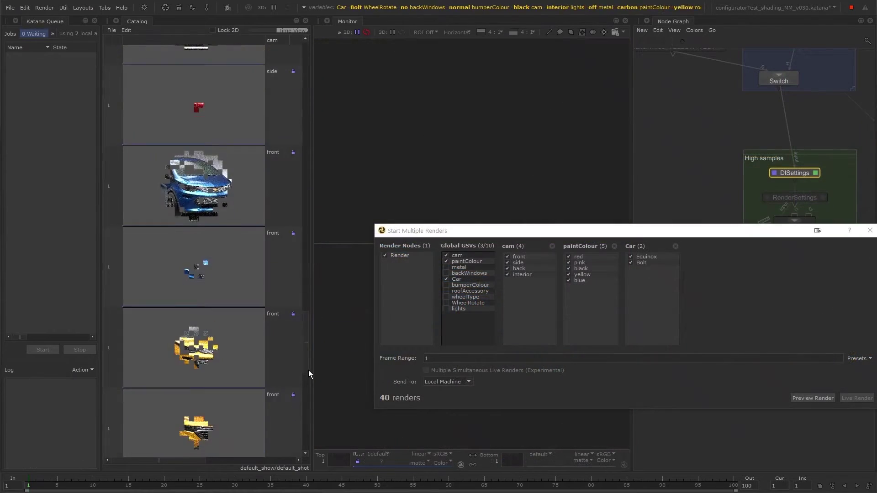
# Review the batch of multiple renders in the Catalog, going through the different camera and paint colour variations
pyautogui.scroll(-5, 309, 370)
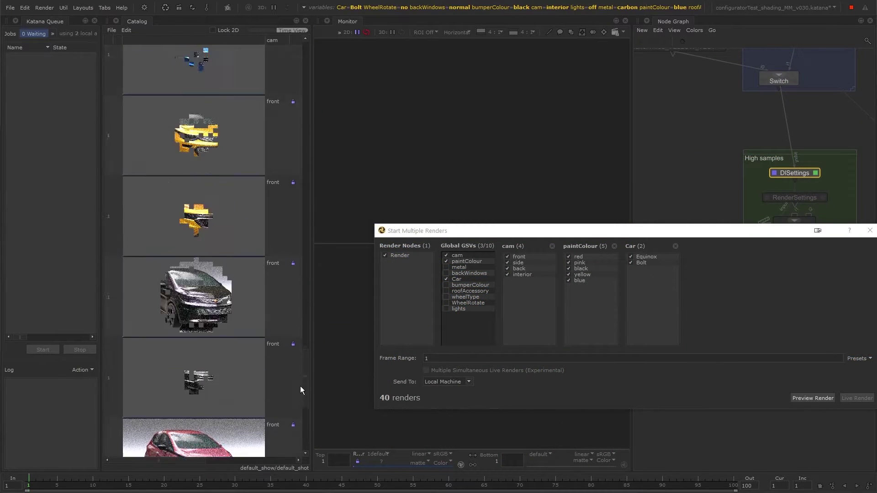
pyautogui.moveTo(300, 386); pyautogui.dragTo(306, 130)
pyautogui.click(188, 264)
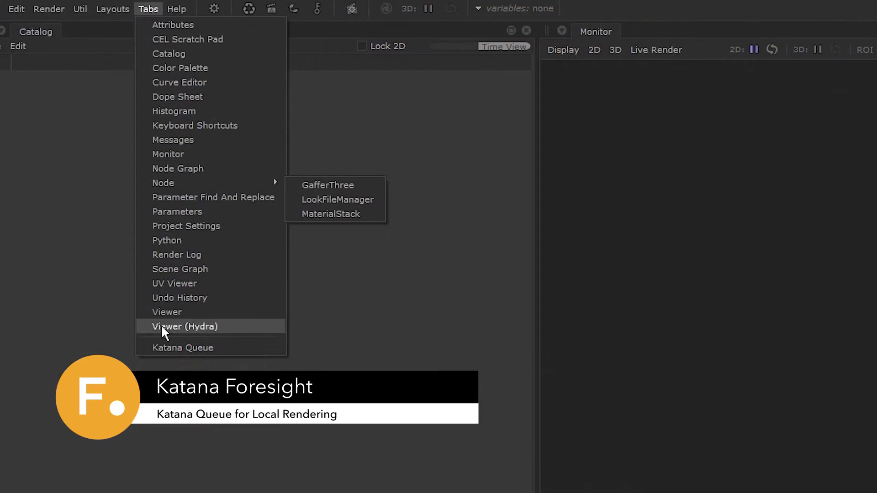
# Open a Katana Queue tab and dock its floating window into the main workspace beside the Catalog
pyautogui.click(174, 401)
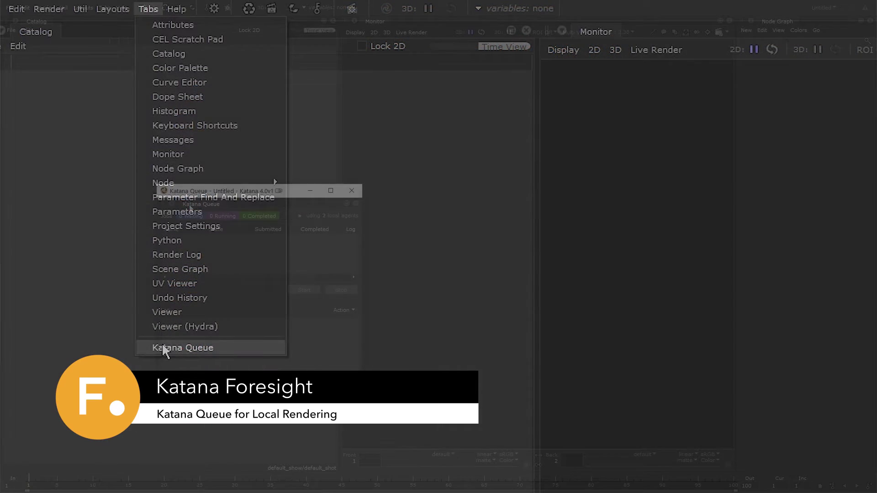
pyautogui.moveTo(130, 141); pyautogui.dragTo(6, 23)
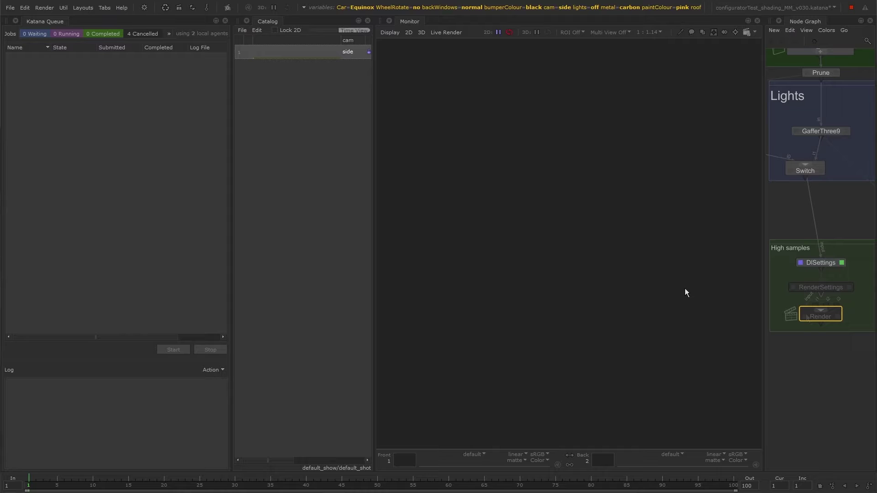
# Send a preview render of the pink car from the Render node to the Katana Queue
pyautogui.rightClick(813, 316)
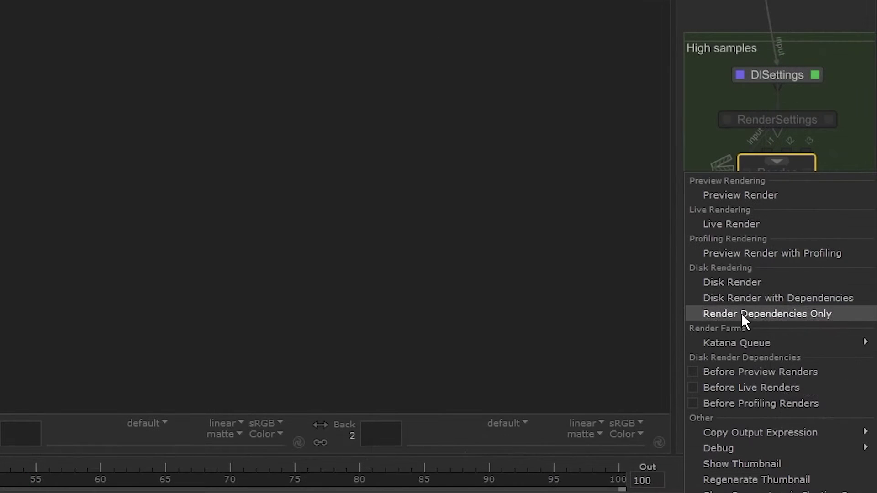
pyautogui.moveTo(744, 343)
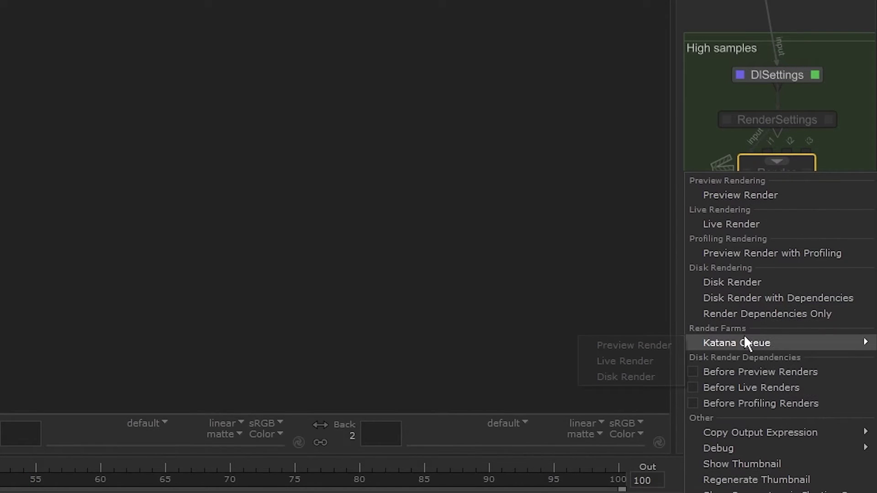
pyautogui.click(659, 346)
# Set the paintColour variable to yellow and send a preview render from the Render node to the Katana Queue
pyautogui.click(305, 7)
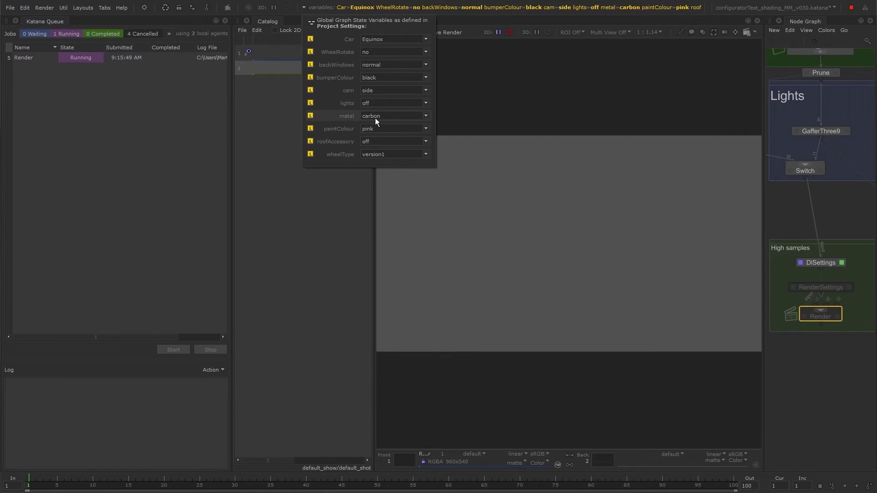
pyautogui.click(376, 128)
pyautogui.click(377, 153)
pyautogui.rightClick(821, 316)
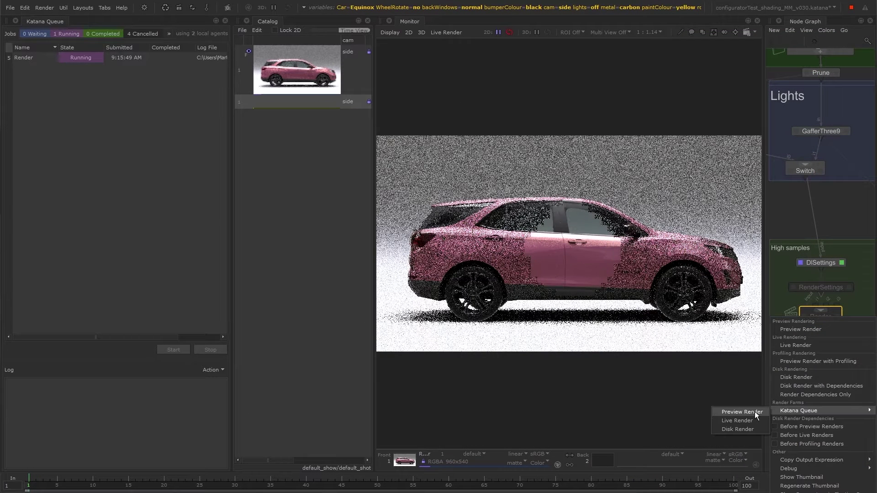
pyautogui.click(755, 412)
# Keep paintColour on yellow and submit one more preview render from the Render node to the Katana Queue
pyautogui.click(475, 7)
pyautogui.click(382, 128)
pyautogui.click(377, 132)
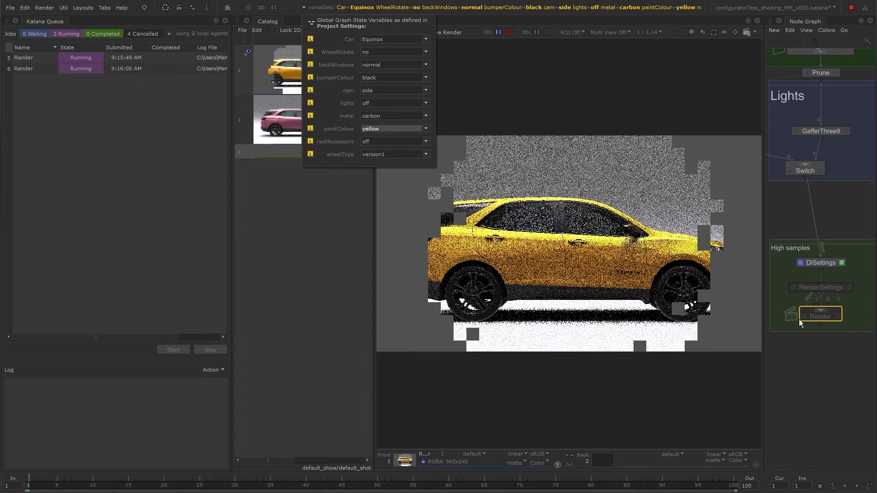
pyautogui.rightClick(799, 320)
pyautogui.moveTo(808, 411)
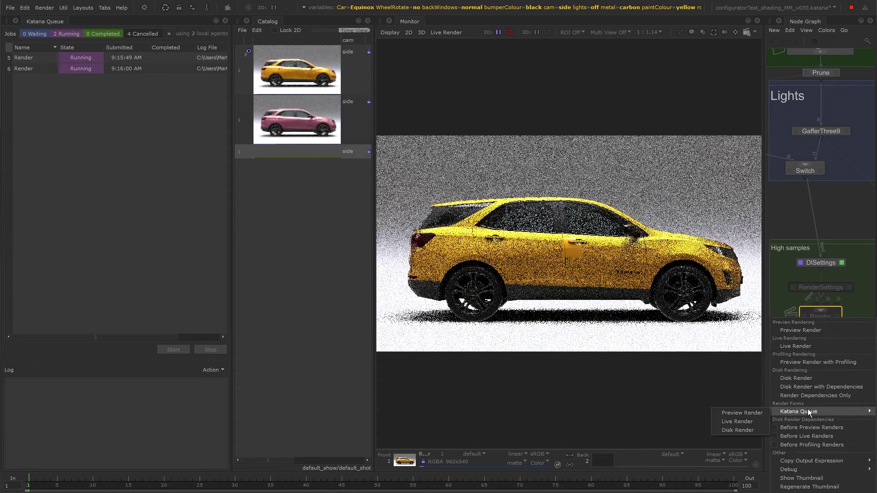
pyautogui.click(750, 412)
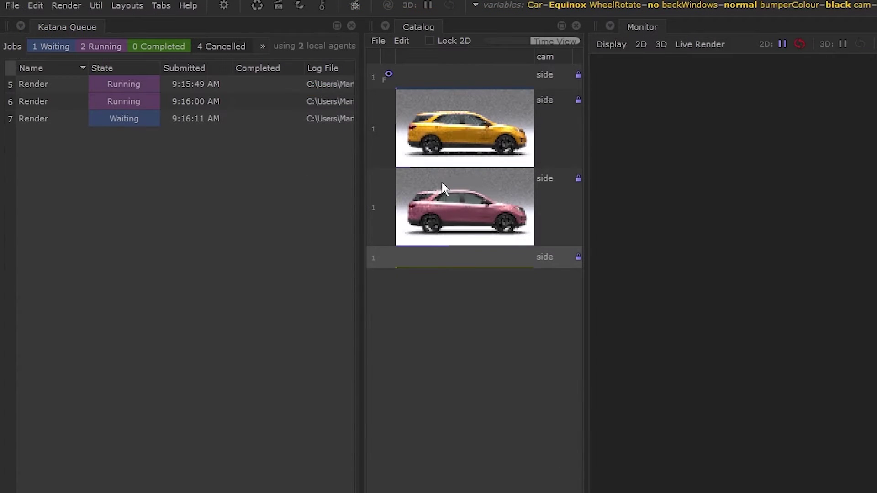
# Compare the yellow and pink car renders from the Catalog by viewing them alternately in the Monitor
pyautogui.click(440, 131)
pyautogui.click(463, 206)
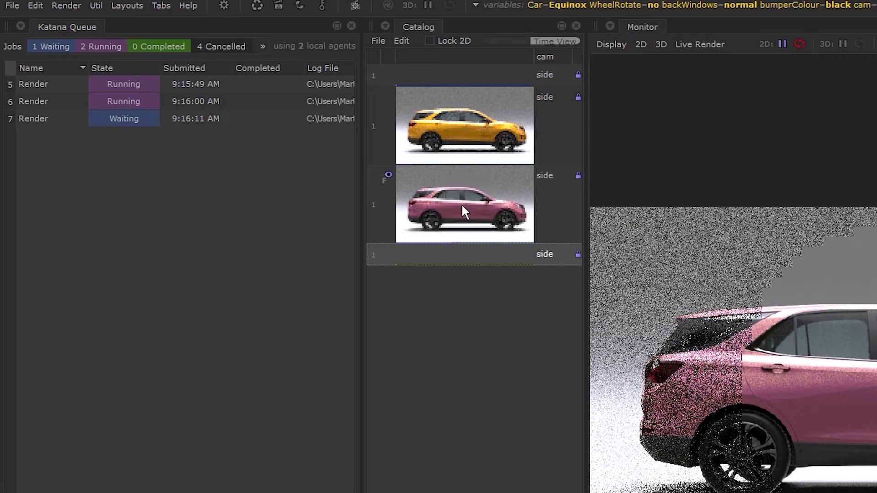
pyautogui.click(456, 155)
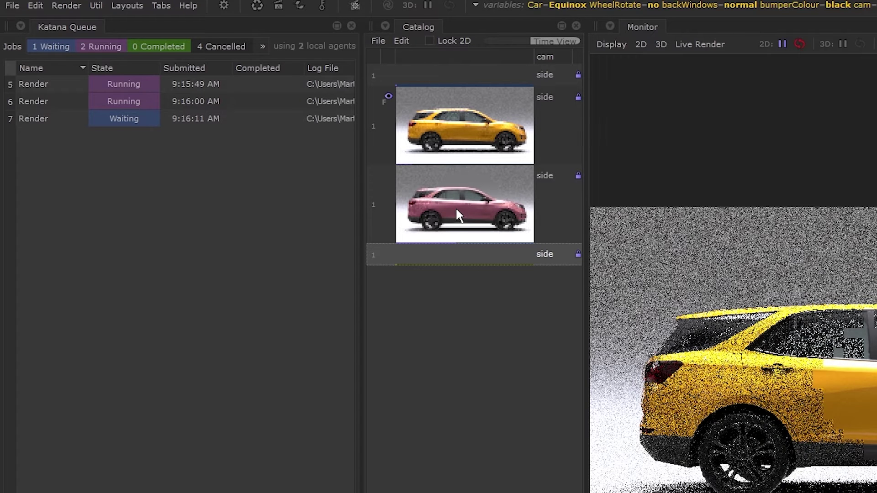
pyautogui.click(456, 207)
pyautogui.click(447, 158)
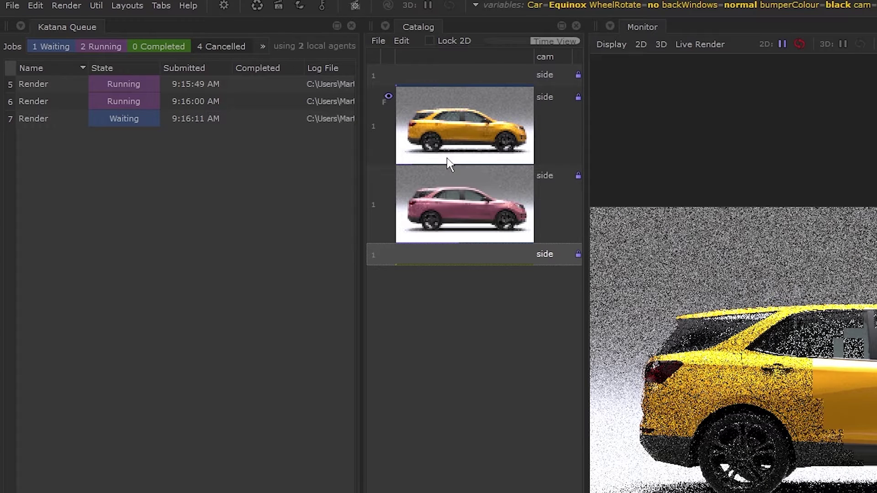
pyautogui.click(459, 200)
pyautogui.click(476, 143)
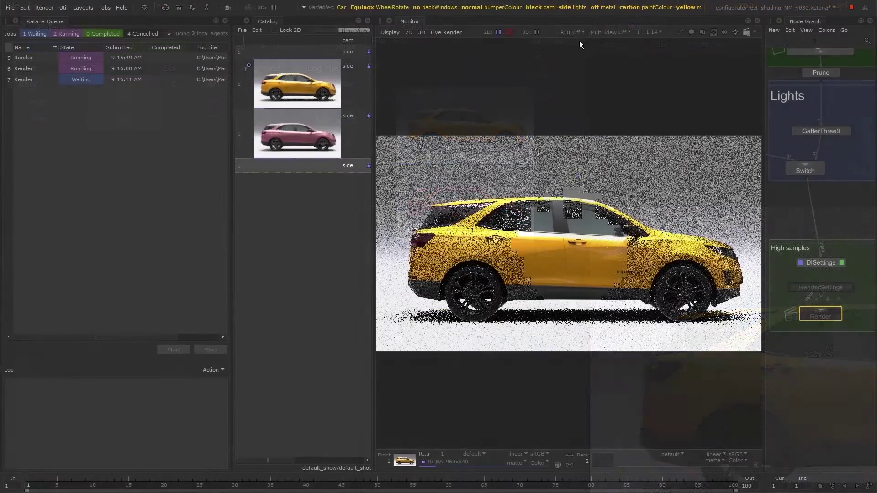
# Split the Monitor view horizontally and turn on Sync Pan/Zoom for its two halves
pyautogui.click(591, 32)
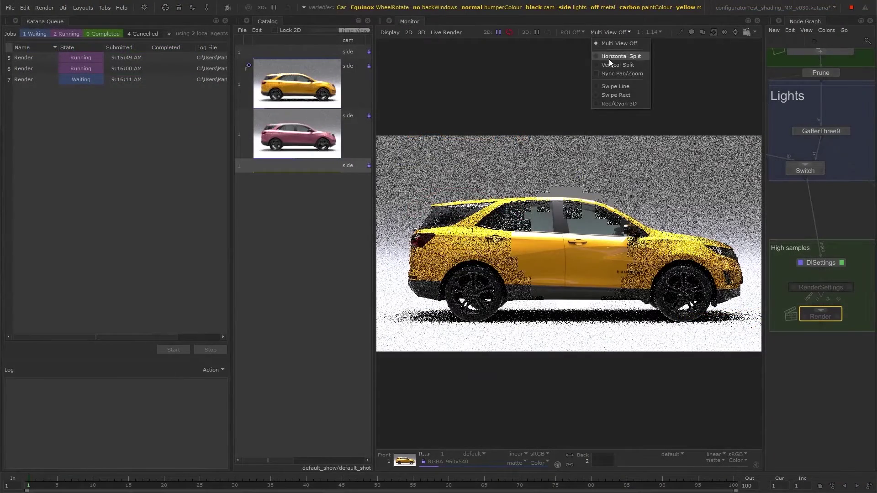
pyautogui.click(607, 44)
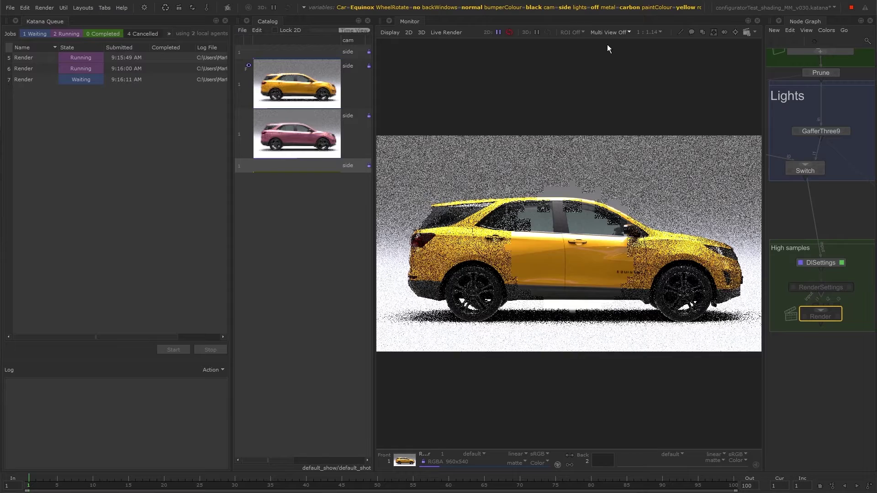
pyautogui.click(605, 32)
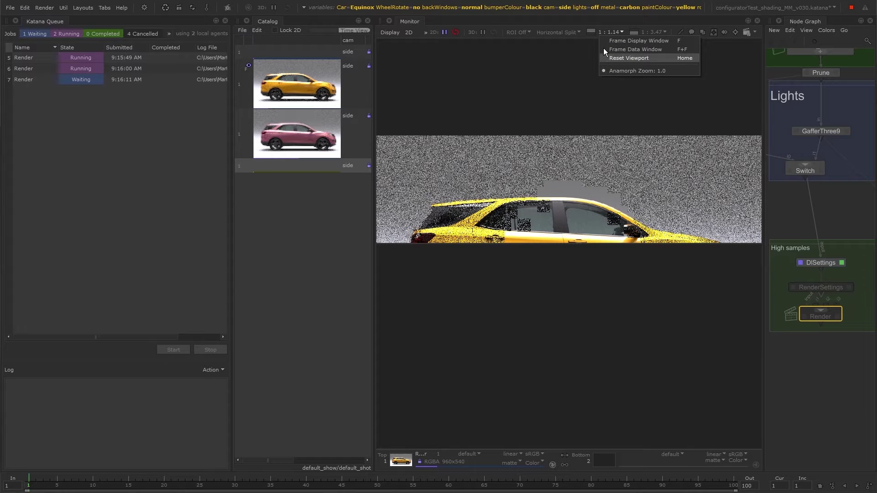
pyautogui.click(555, 33)
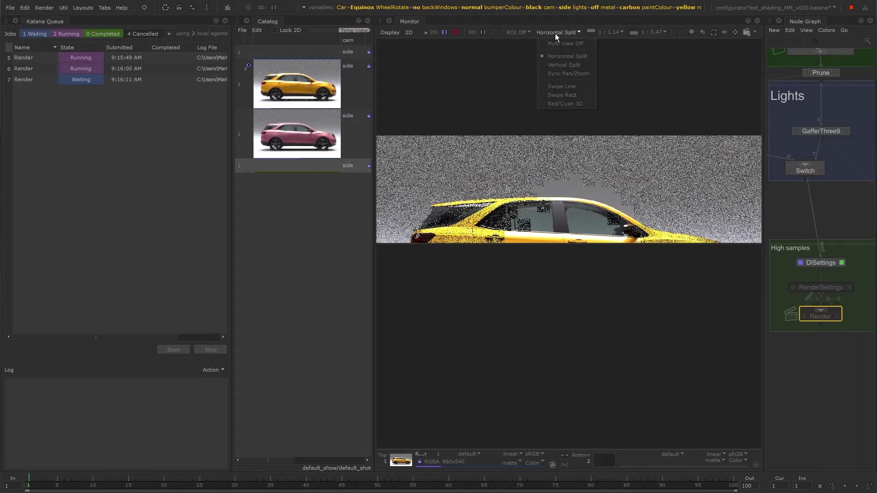
pyautogui.click(553, 74)
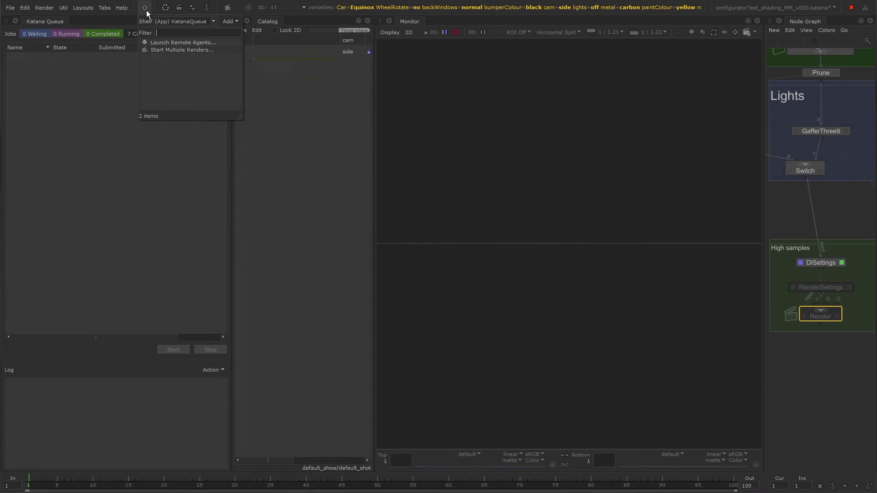
# Open Start Multiple Renders and exclude the lights, WheelRotate and wheelType variables from the render combinations
pyautogui.click(164, 51)
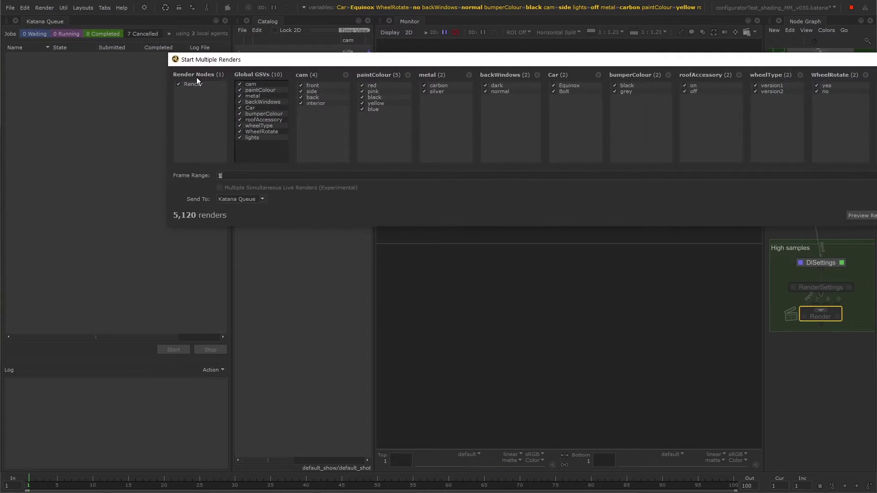
pyautogui.moveTo(278, 64); pyautogui.dragTo(207, 209)
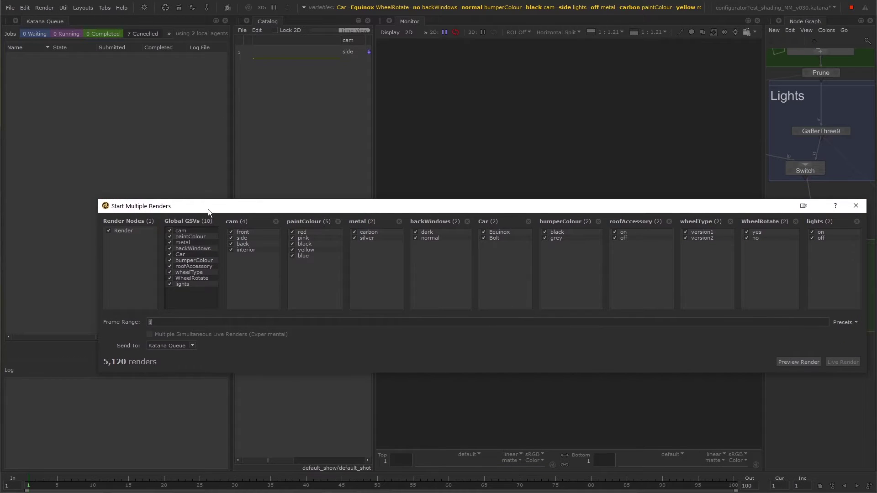
pyautogui.click(169, 284)
pyautogui.click(170, 279)
pyautogui.click(170, 272)
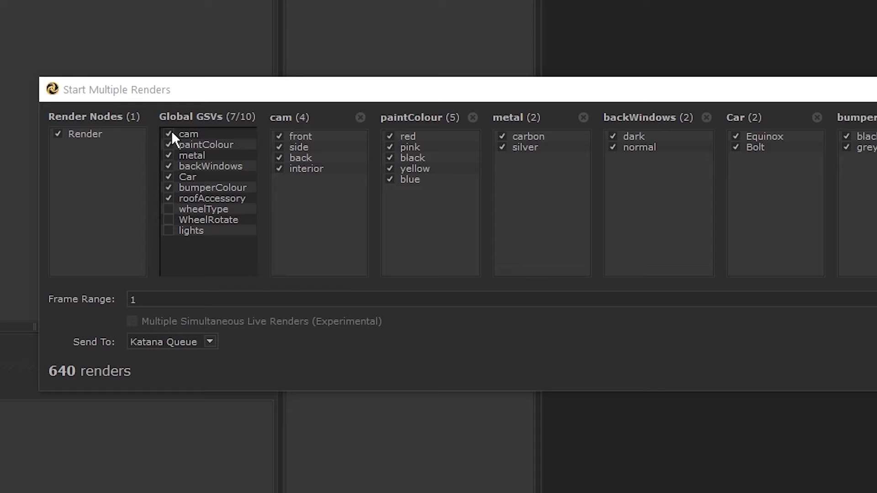
# Exclude cam, metal, backWindows, Car, bumperColour and roofAccessory from the multiple renders, leaving only paintColour included
pyautogui.click(170, 134)
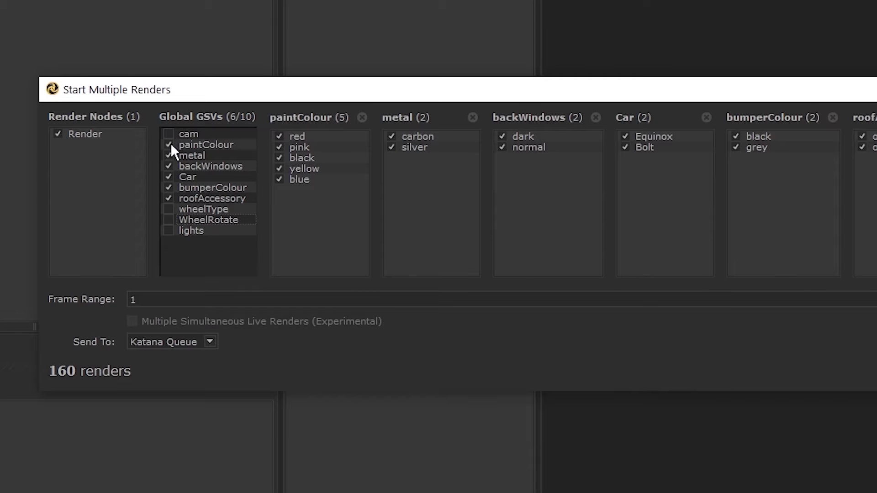
pyautogui.click(170, 144)
pyautogui.click(168, 145)
pyautogui.click(169, 155)
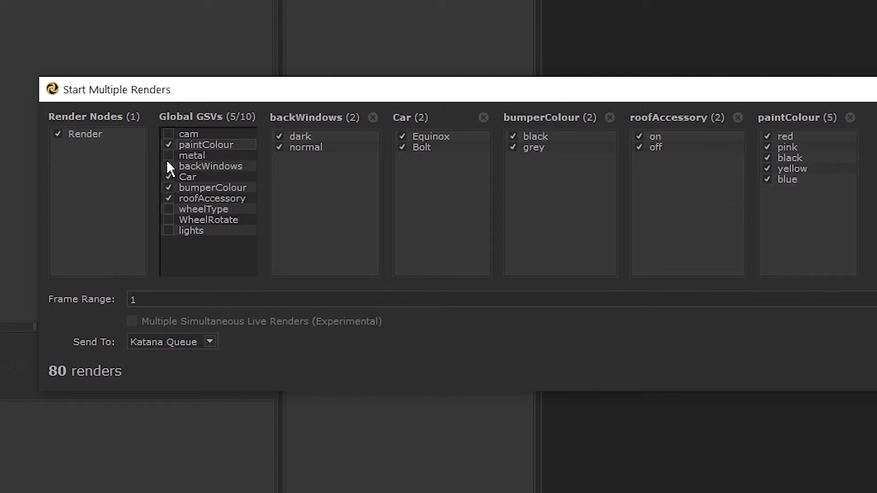
pyautogui.click(168, 166)
pyautogui.click(168, 176)
pyautogui.click(169, 188)
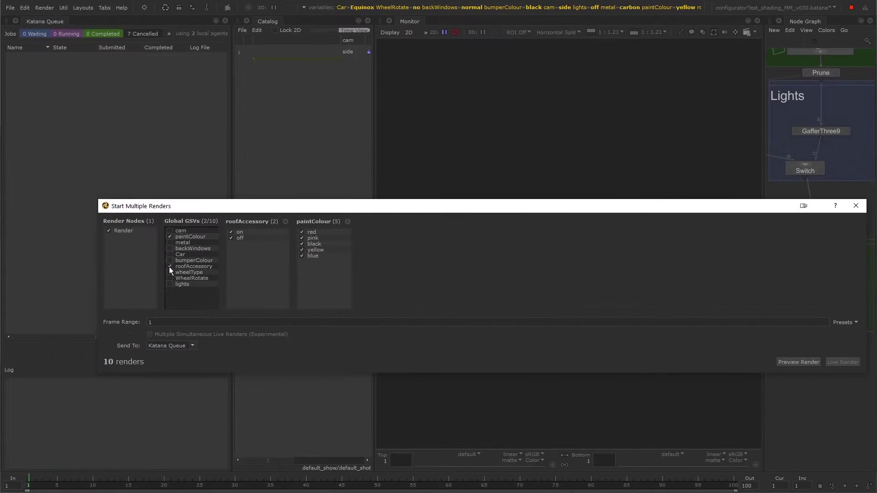
pyautogui.click(170, 267)
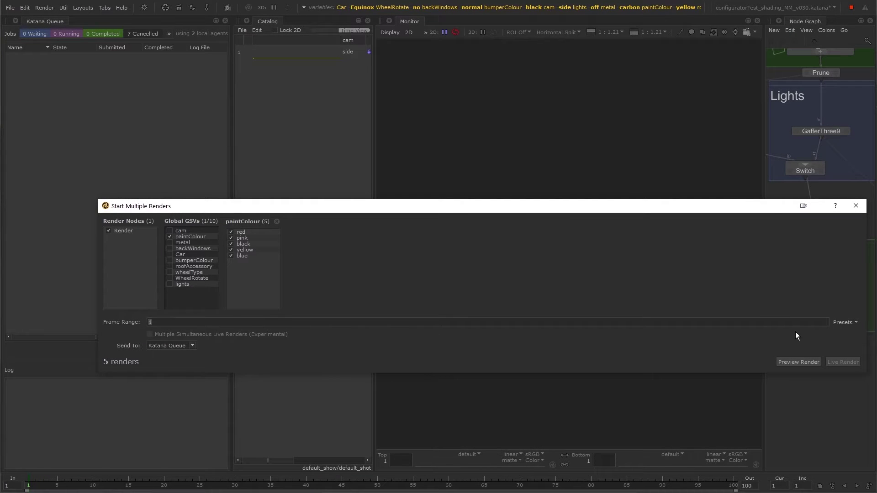
# Start frame 1 preview renders of all five paint colours on the Katana Queue and close the Start Multiple Renders dialog
pyautogui.click(844, 323)
pyautogui.click(835, 343)
pyautogui.moveTo(168, 327); pyautogui.dragTo(113, 327)
pyautogui.write('1')
pyautogui.click(179, 346)
pyautogui.click(174, 354)
pyautogui.click(166, 345)
pyautogui.click(165, 359)
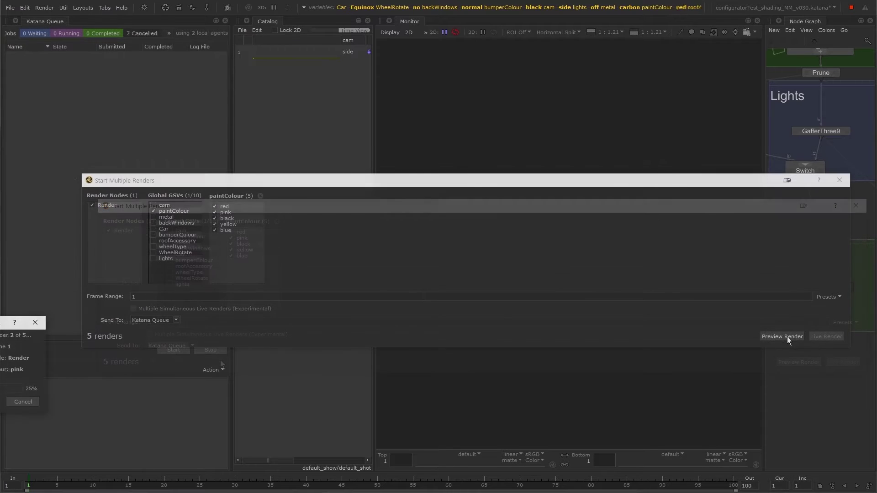
pyautogui.click(785, 337)
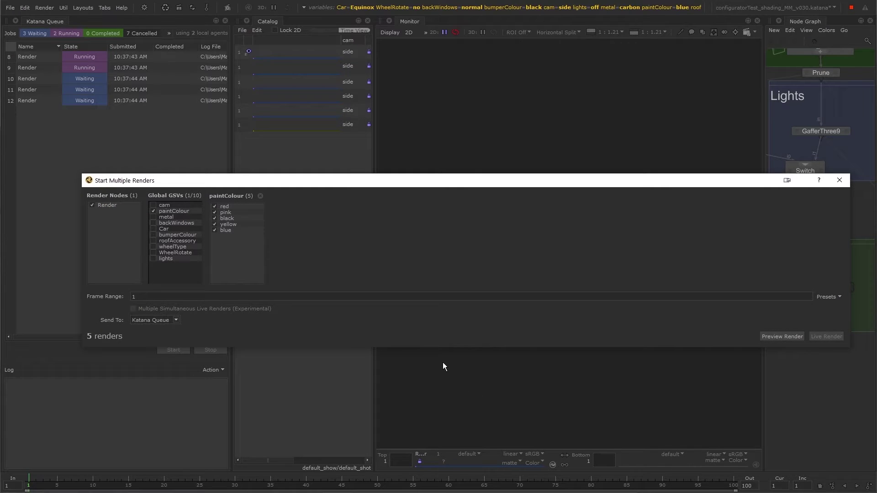
pyautogui.click(839, 182)
# Try filtering the Katana Queue job list with the Waiting and Running states
pyautogui.click(35, 34)
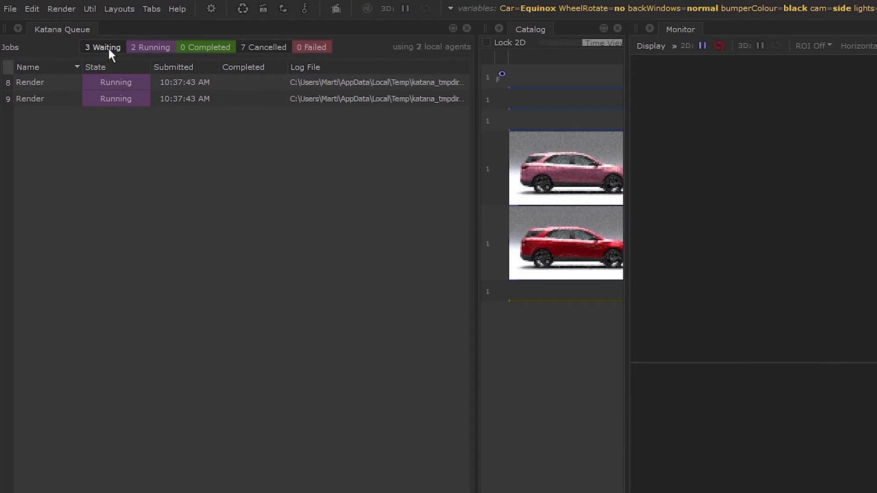
pyautogui.click(144, 48)
pyautogui.click(106, 46)
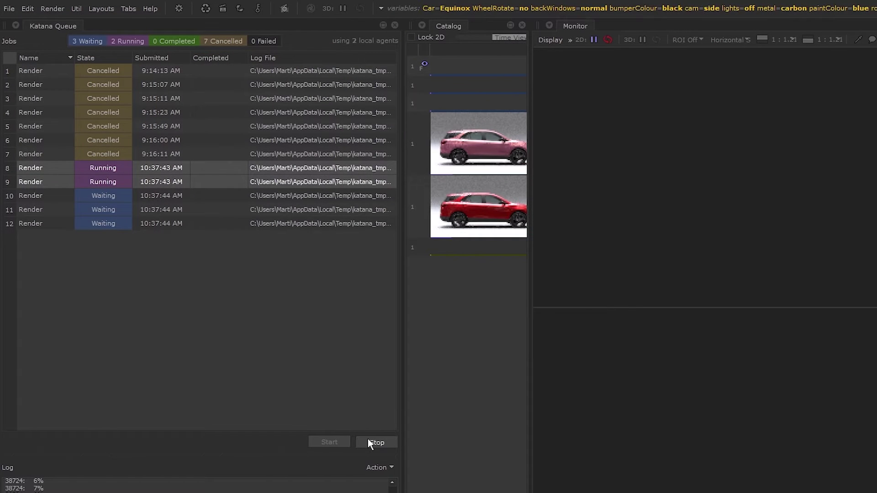
# Stop render jobs 8 and 9 in the Katana Queue and start both again
pyautogui.click(369, 442)
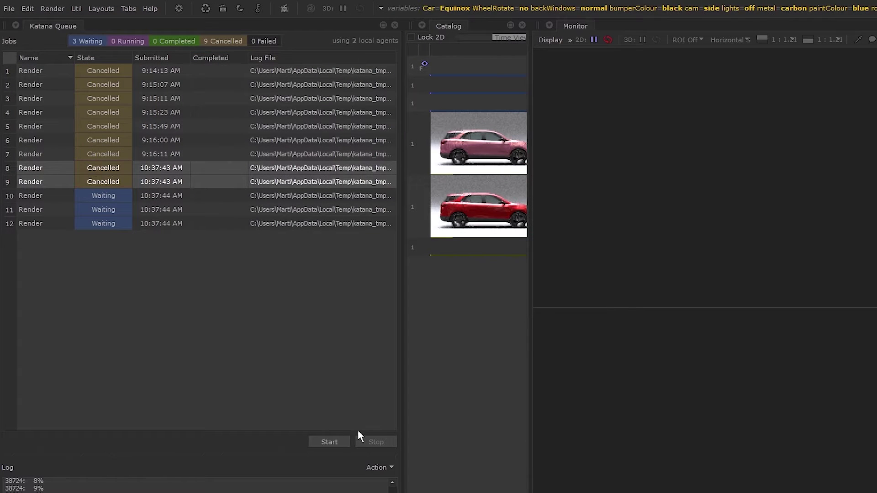
pyautogui.click(327, 442)
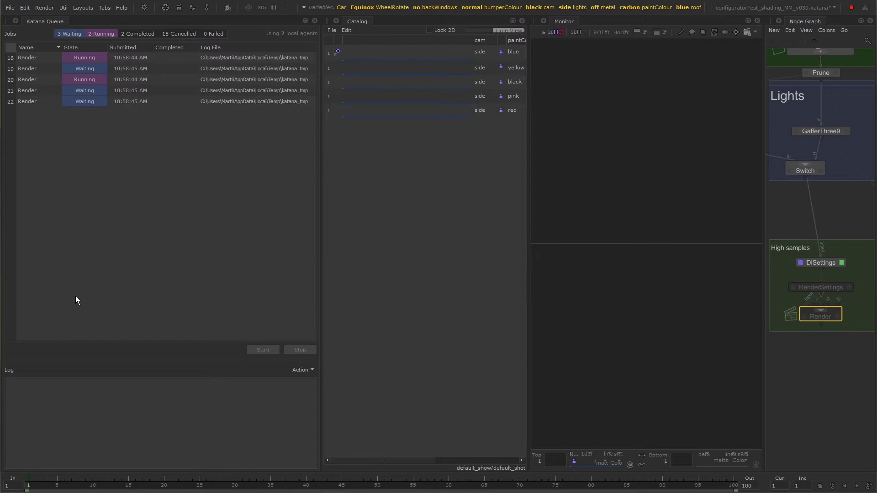
# Sort the Katana Queue jobs by state and select the two running renders
pyautogui.click(82, 46)
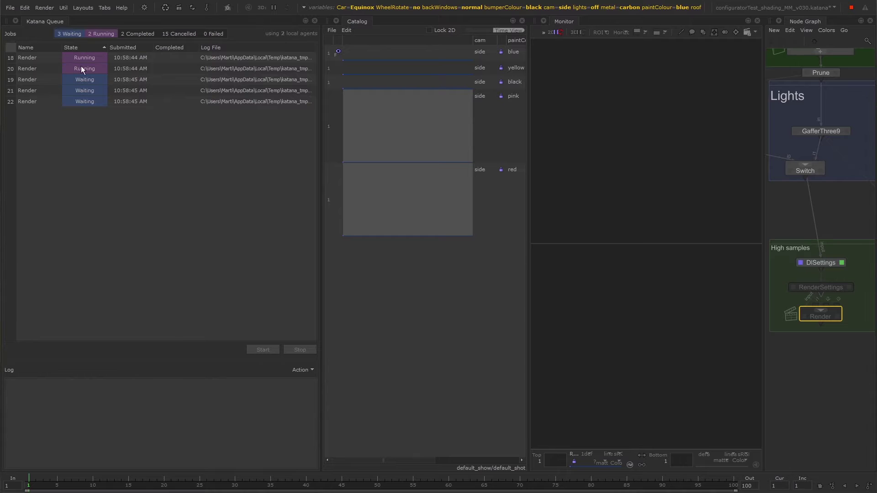
pyautogui.moveTo(26, 58); pyautogui.dragTo(29, 67)
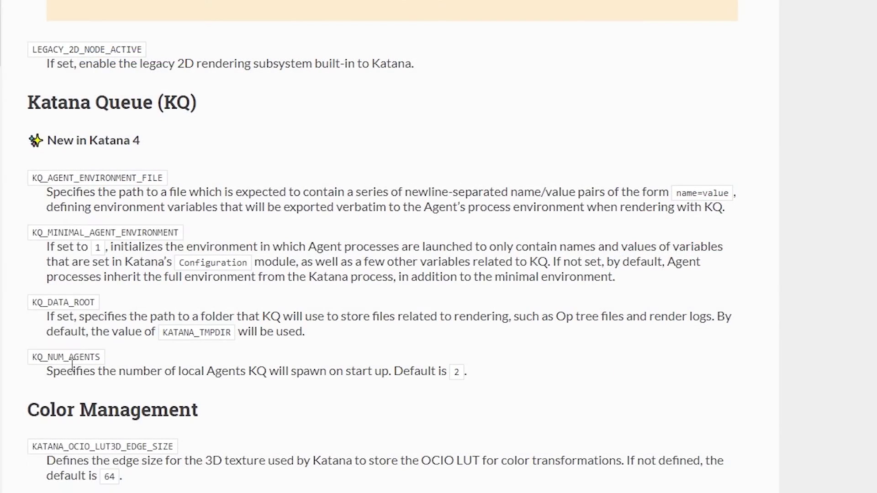
# Look up the KQ_NUM_AGENTS environment variable and its default value in the Katana developer guide
pyautogui.moveTo(32, 357); pyautogui.dragTo(102, 364)
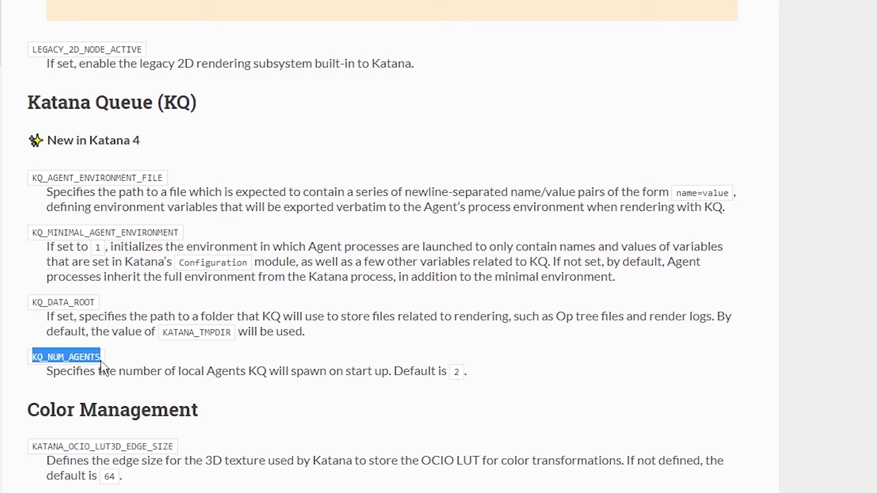
pyautogui.moveTo(410, 371); pyautogui.dragTo(458, 371)
pyautogui.click(457, 373)
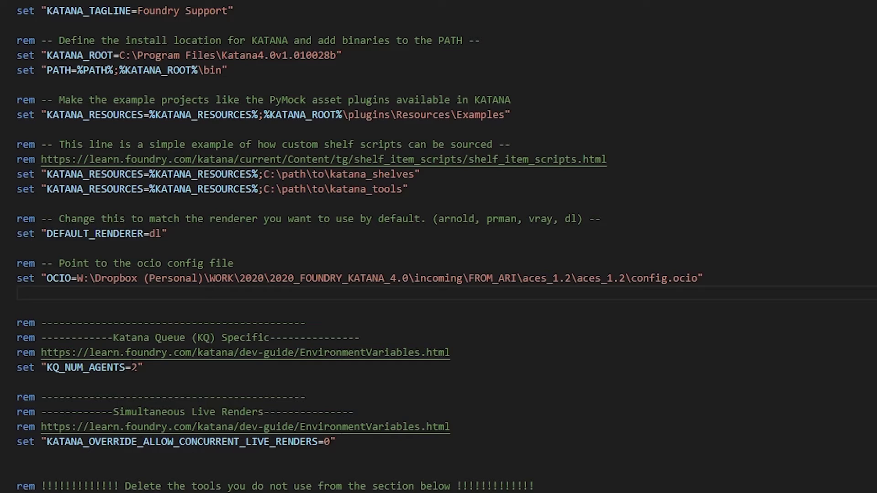
# Set KQ_NUM_AGENTS to 8 in the Katana launch script
pyautogui.doubleClick(134, 367)
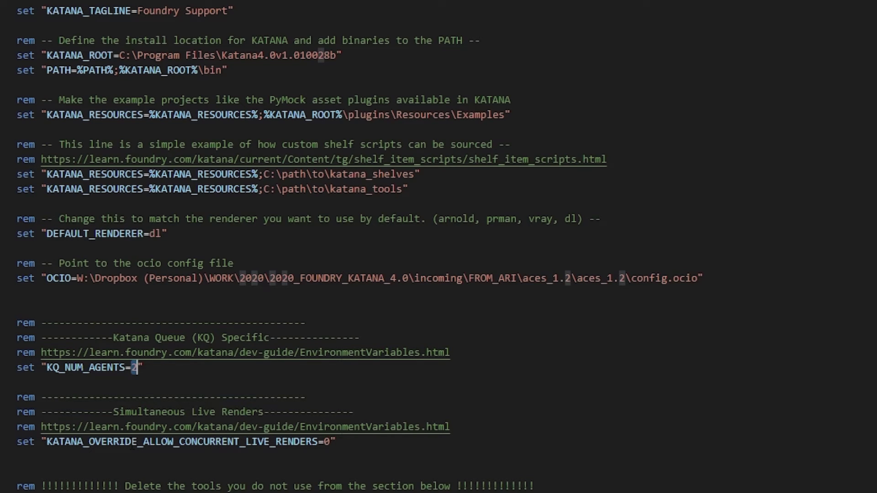
pyautogui.write('8')
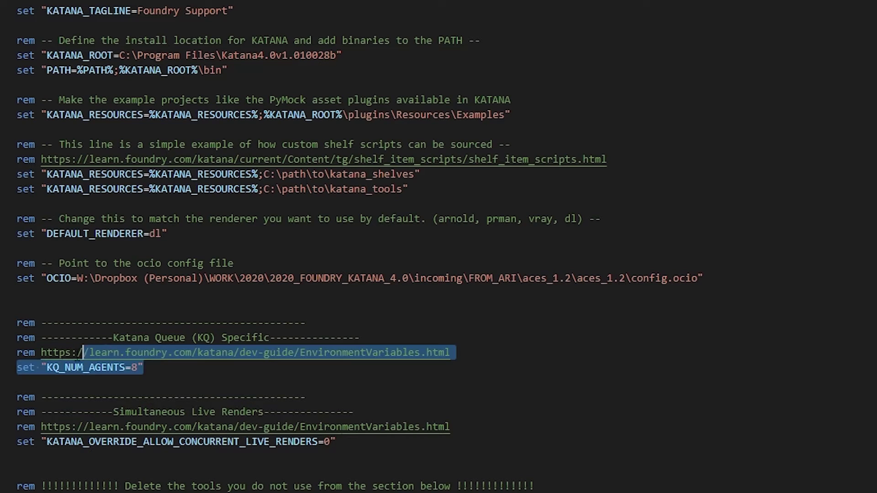
pyautogui.click(210, 365)
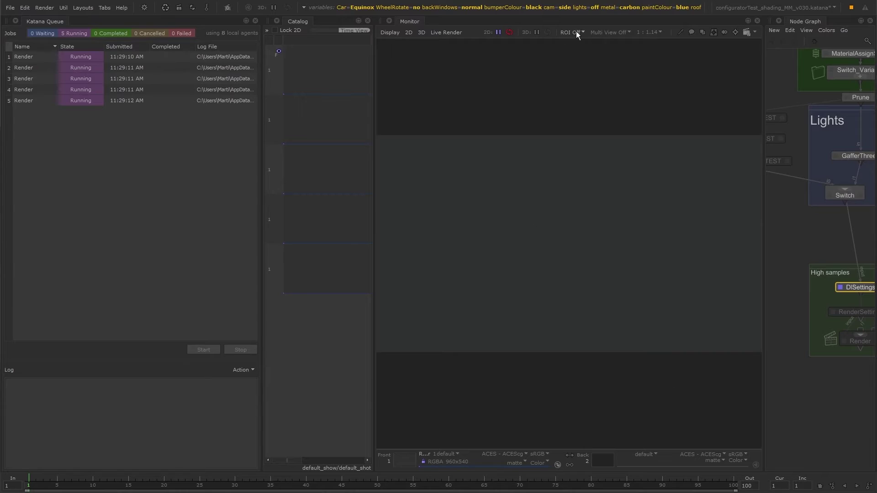
# Compare the blue and black car renders in the Monitor using a Horizontal Split view
pyautogui.click(610, 32)
pyautogui.click(608, 58)
pyautogui.click(297, 165)
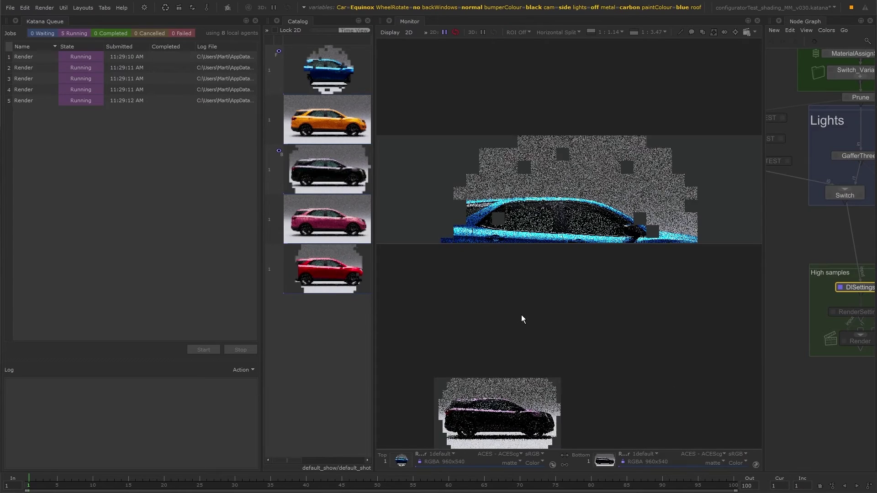
pyautogui.click(577, 30)
pyautogui.click(571, 72)
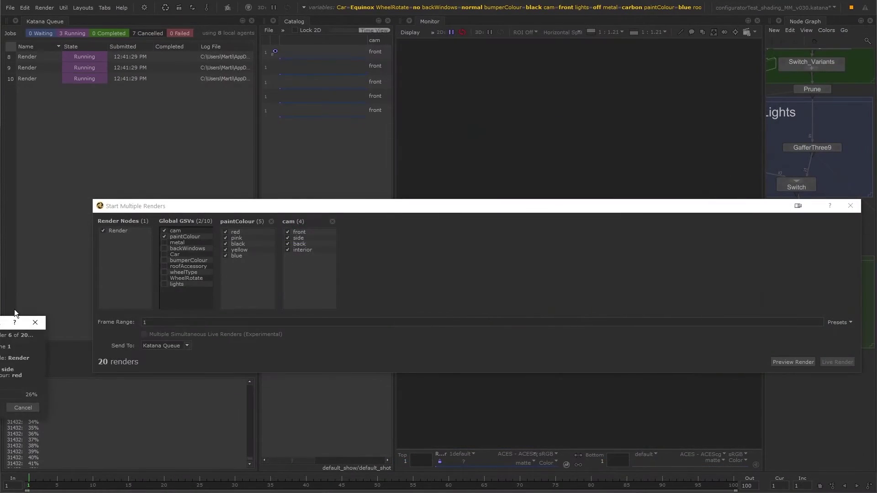
# Browse the queued paint-colour and camera renders in the Catalog
pyautogui.moveTo(450, 127); pyautogui.dragTo(489, 85)
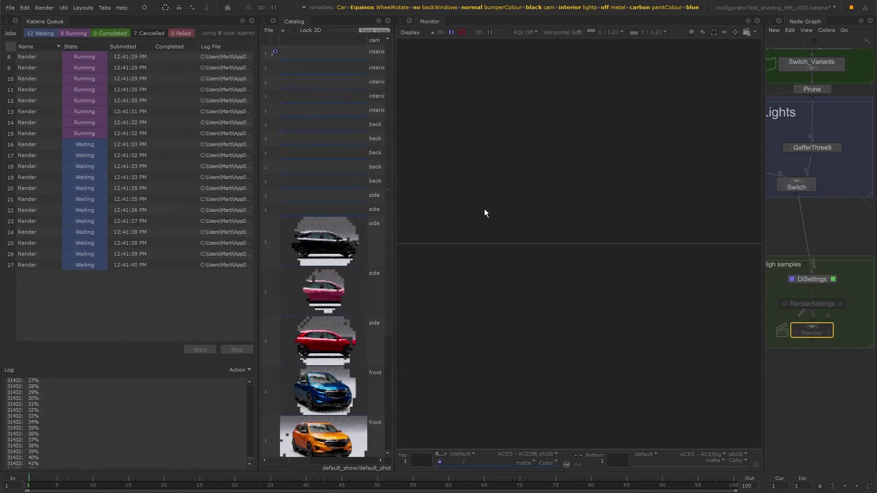
pyautogui.moveTo(386, 269); pyautogui.dragTo(390, 394)
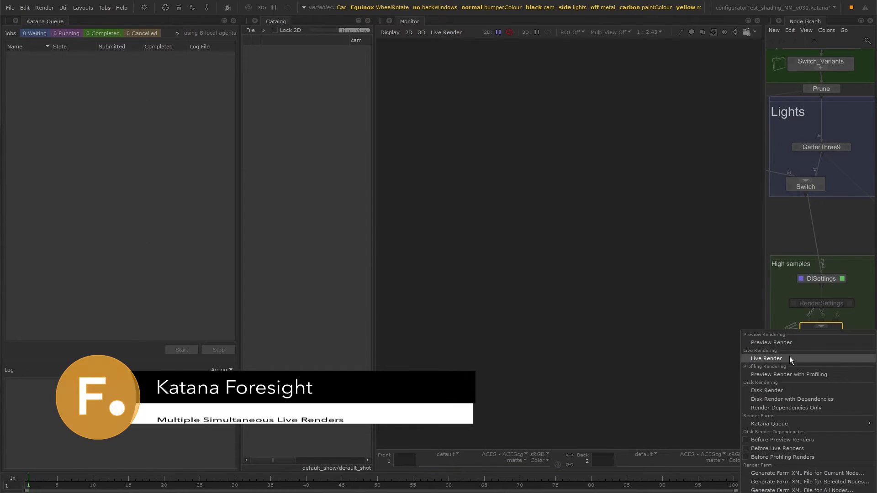
# Start two successive live renders of the Render node on the Katana Queue
pyautogui.moveTo(773, 424)
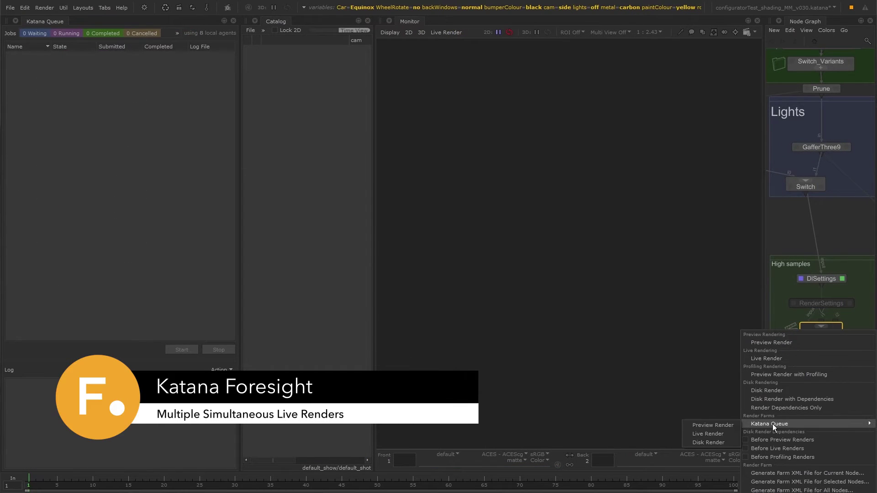
pyautogui.rightClick(816, 333)
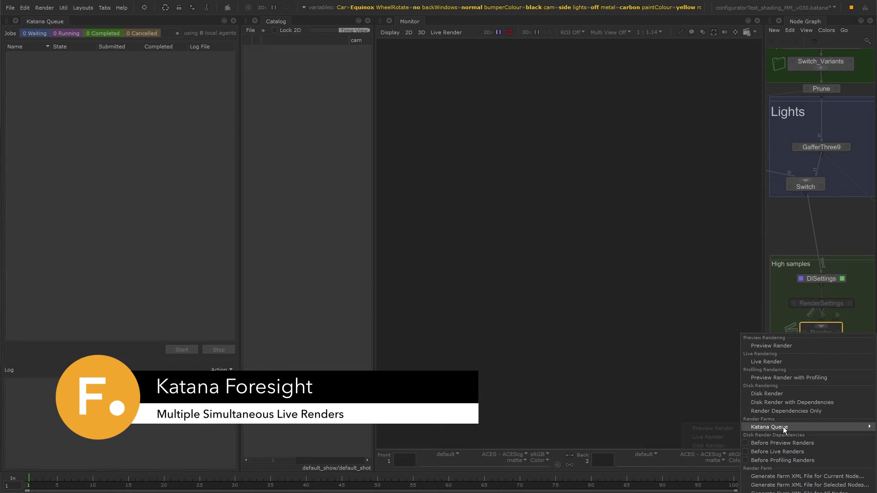
pyautogui.click(724, 437)
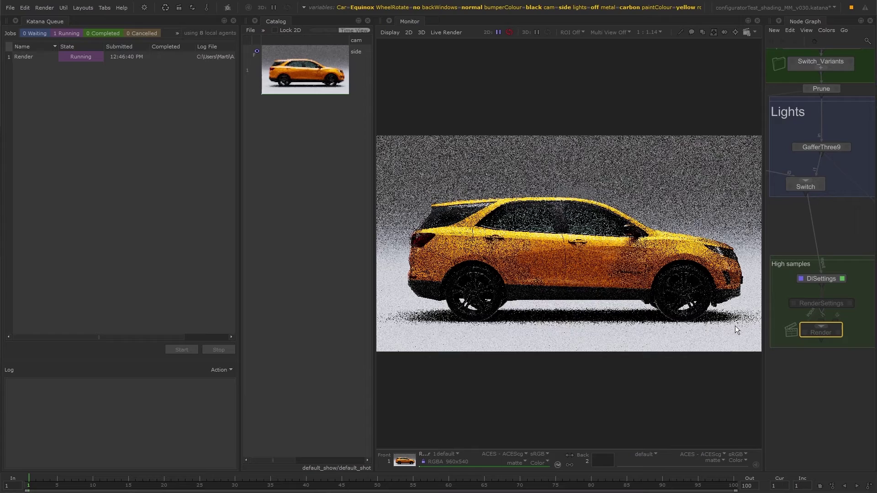
pyautogui.rightClick(811, 331)
pyautogui.moveTo(785, 426)
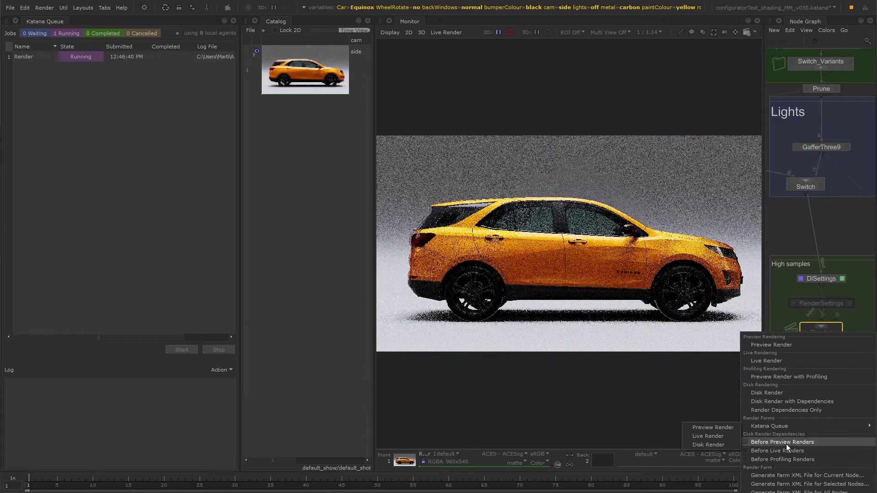
pyautogui.click(719, 436)
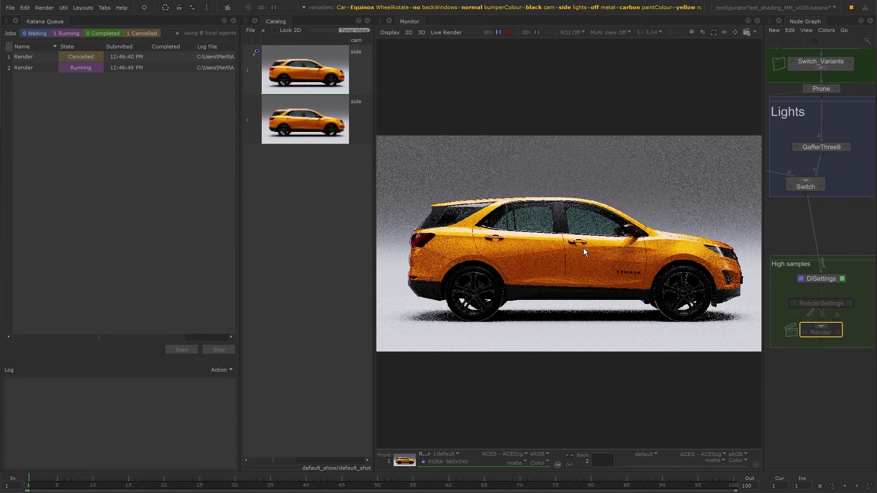
pyautogui.press('Escape')
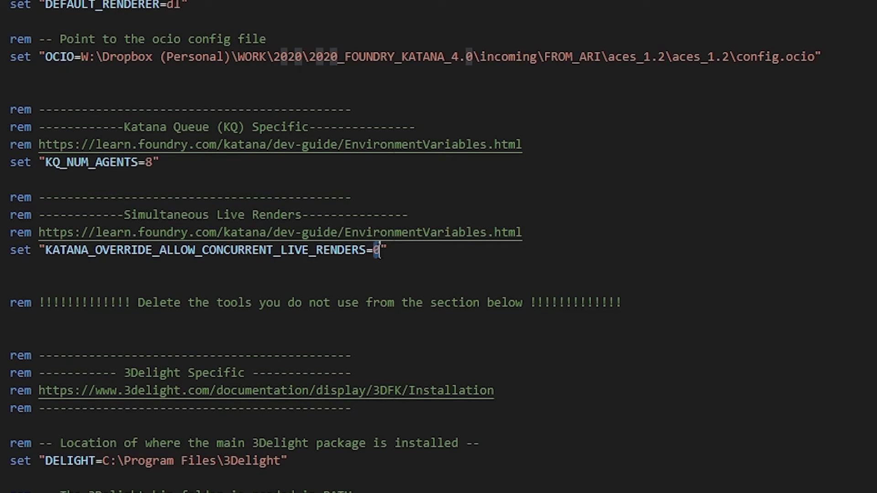
# Set KATANA_OVERRIDE_ALLOW_CONCURRENT_LIVE_RENDERS to 1 in the Katana launch script
pyautogui.write('1')
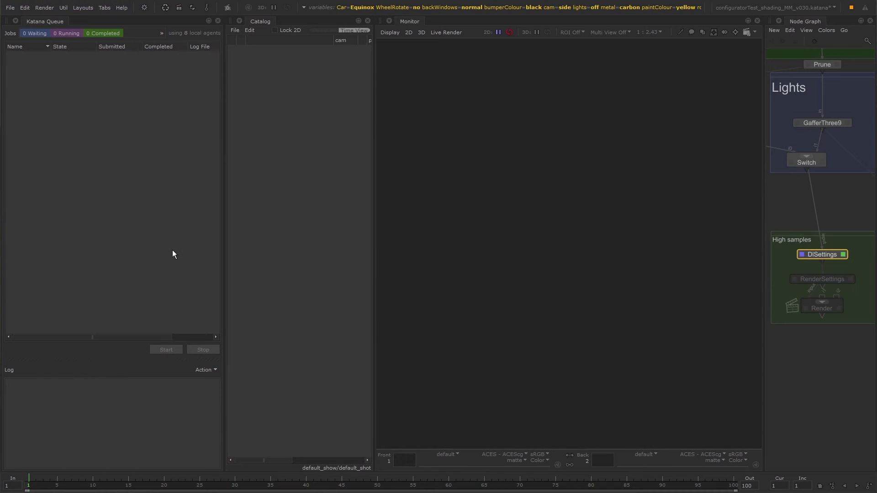
# Start one local live render of the Render node and two more live renders on the Katana Queue
pyautogui.rightClick(809, 310)
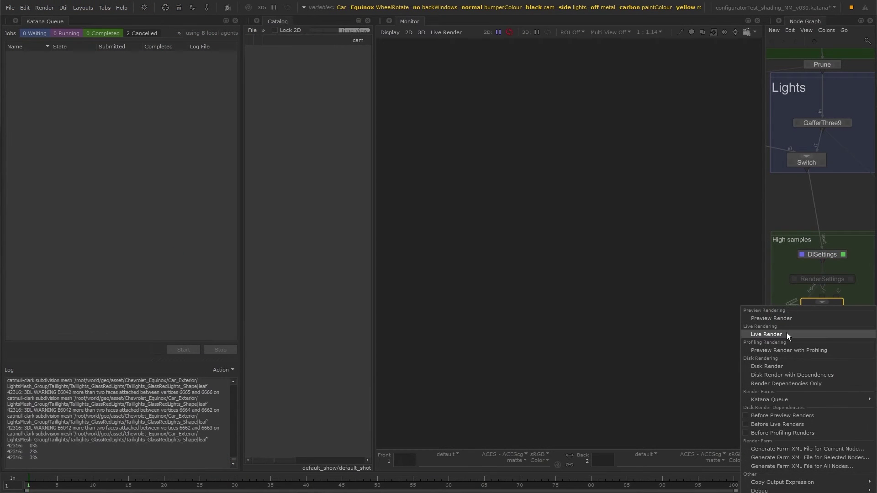
pyautogui.click(787, 333)
pyautogui.rightClick(817, 313)
pyautogui.moveTo(744, 403)
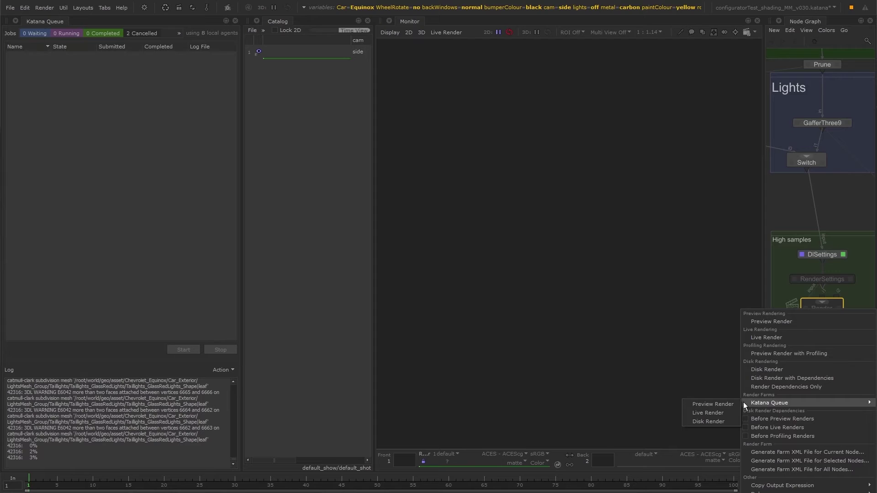
pyautogui.click(723, 413)
pyautogui.rightClick(813, 307)
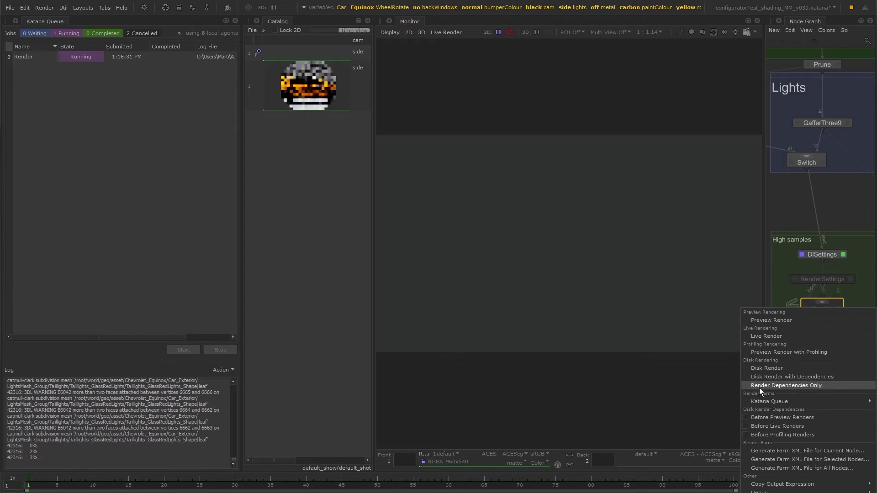
pyautogui.click(712, 411)
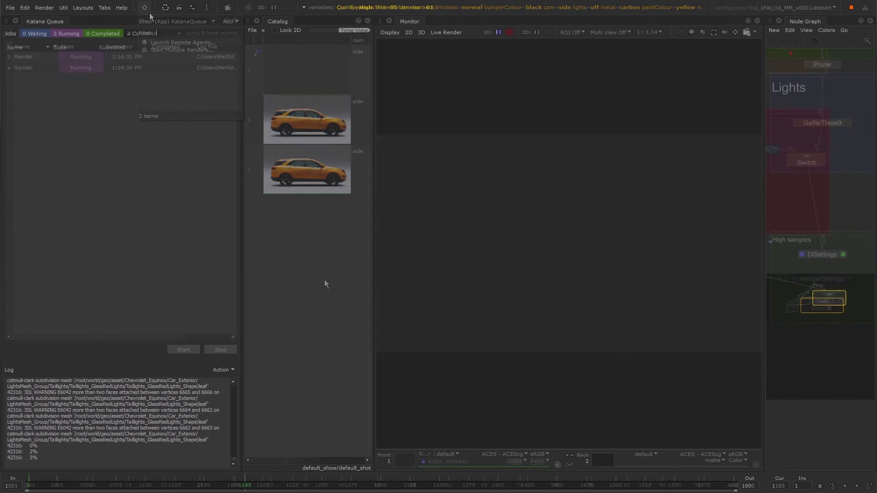
# Start live renders of the ALL node for shots 01 to 05 on the Katana Queue, excluding Variation and Quality, and close the Start Multiple Renders dialog
pyautogui.click(177, 49)
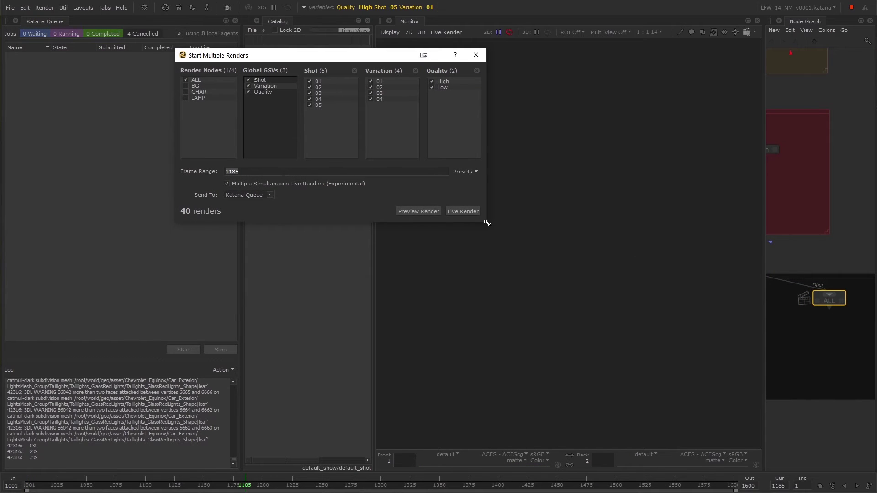
pyautogui.moveTo(487, 223); pyautogui.dragTo(711, 348)
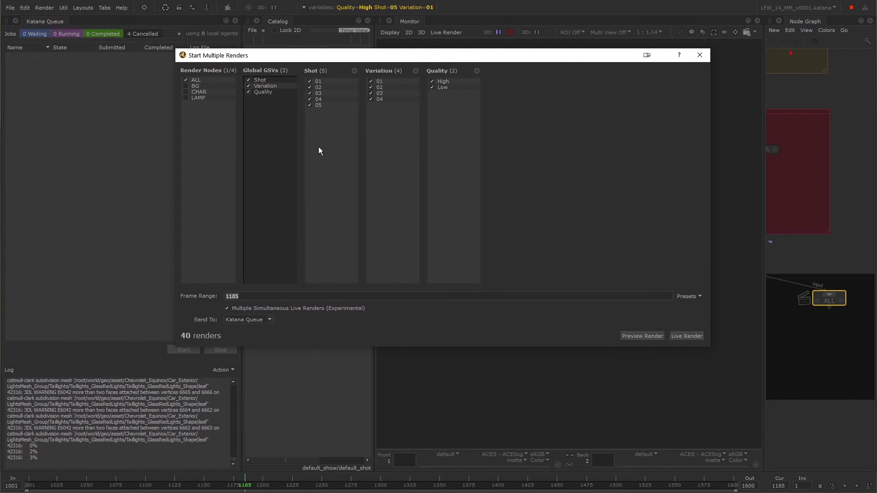
pyautogui.click(249, 92)
pyautogui.click(248, 85)
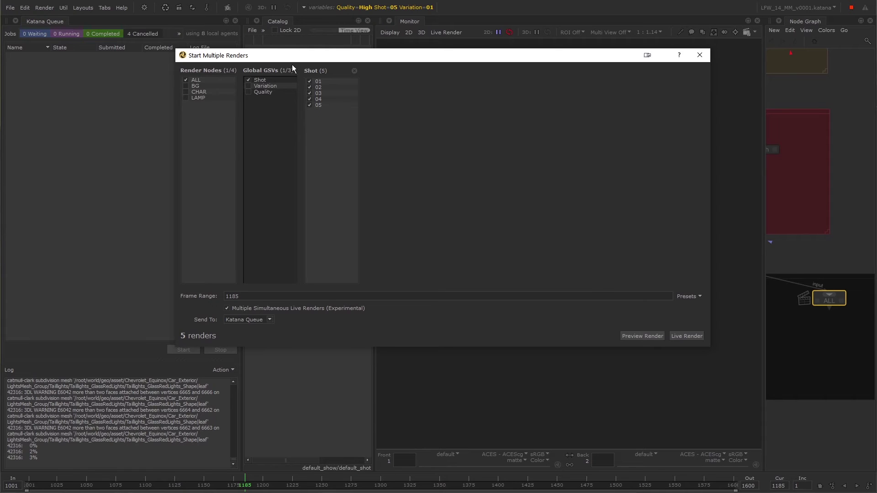
pyautogui.moveTo(292, 55); pyautogui.dragTo(338, 111)
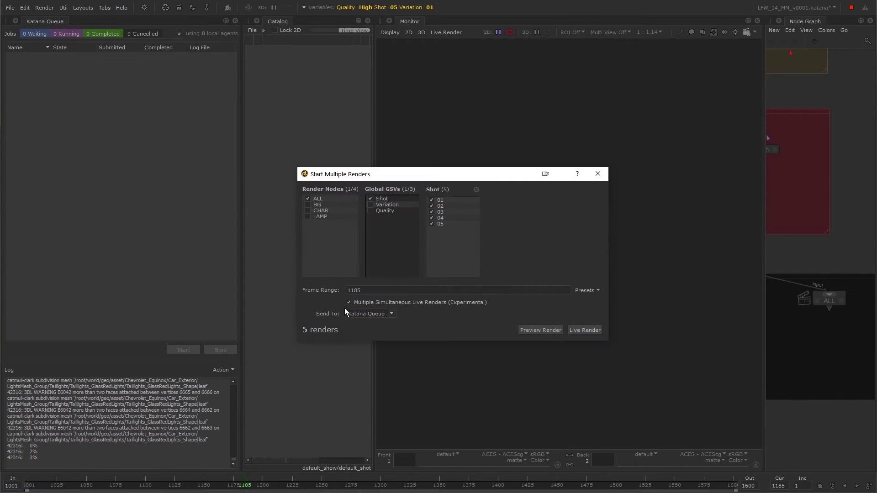
pyautogui.click(591, 331)
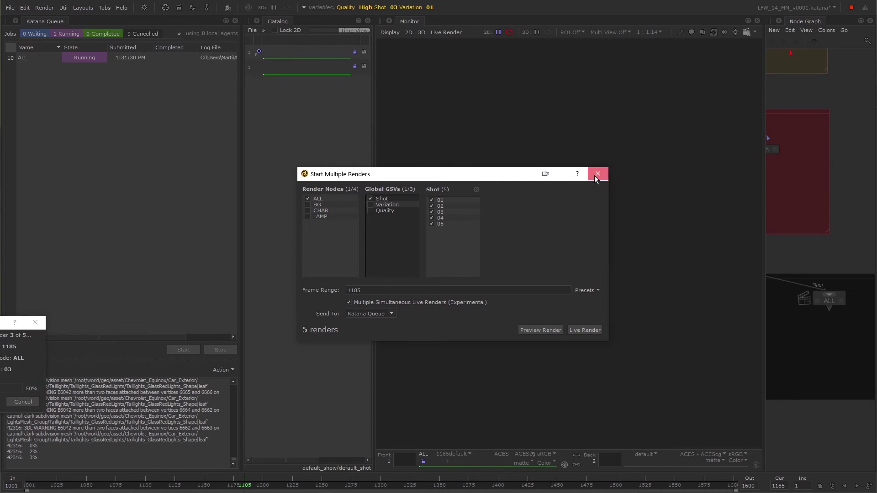
pyautogui.click(595, 176)
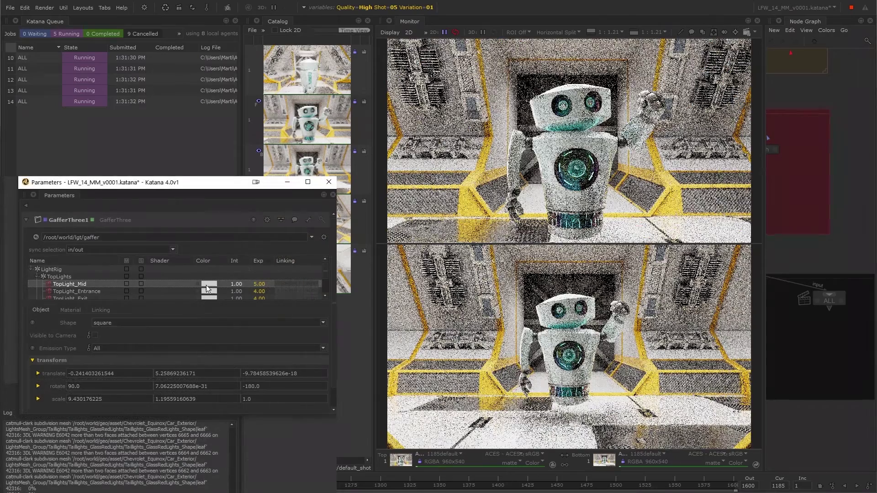
# Change the TopLight_Mid light's colour to blue in the GafferThree1 node
pyautogui.click(206, 285)
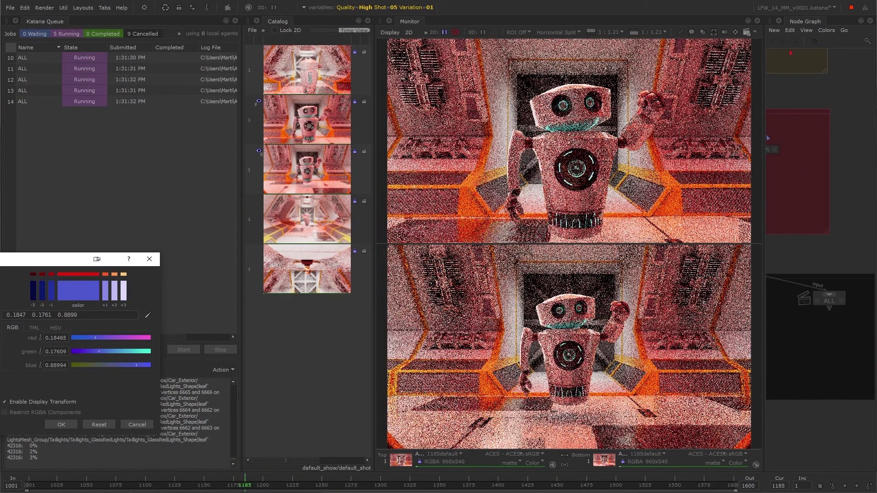
pyautogui.click(51, 423)
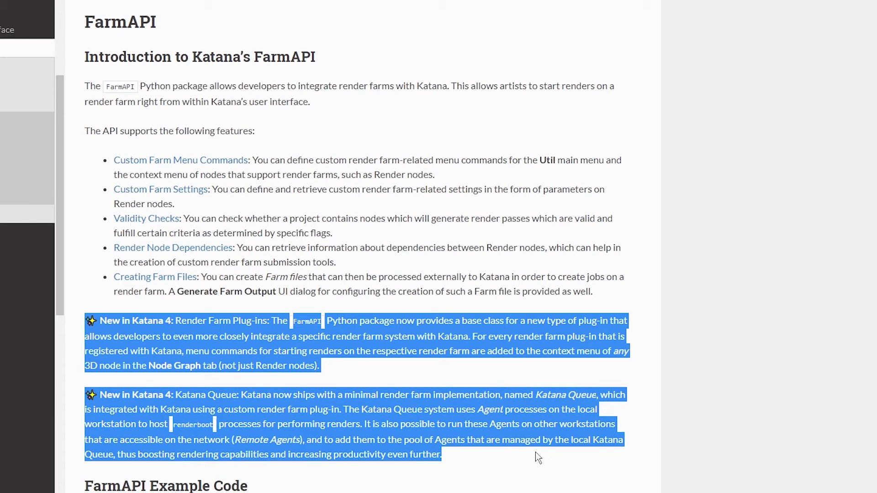
# Read the developer guide's FarmAPI introduction and its Adding Remote Agents instructions
pyautogui.click(538, 457)
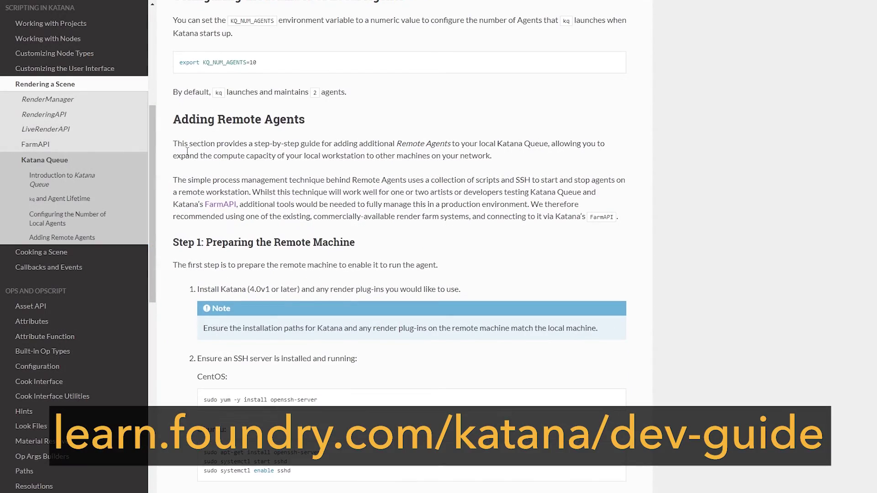
pyautogui.scroll(-5, 208, 172)
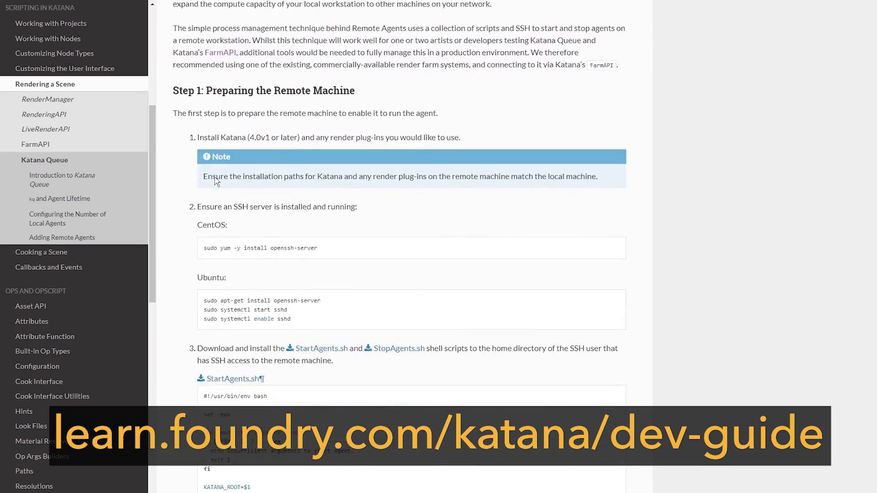
pyautogui.scroll(-2, 204, 189)
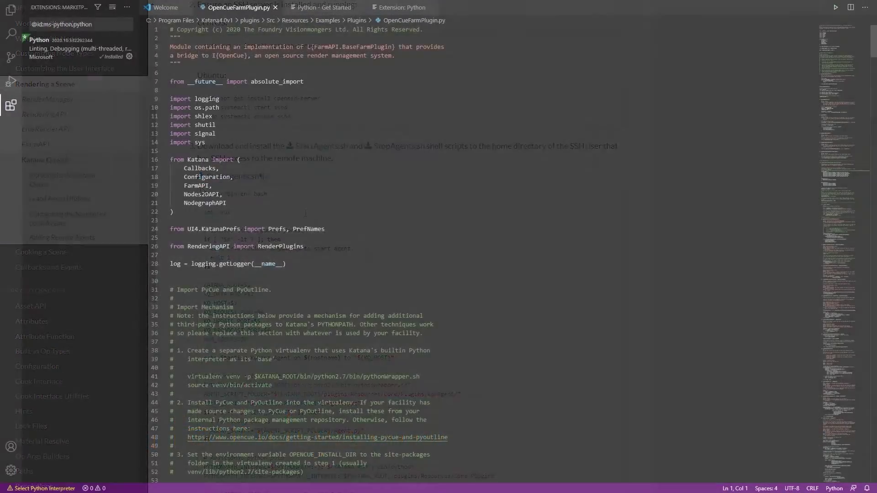
# Examine the OpenCueFarmPlugin.py example code and open the Plugins folder inside Katana's Examples folder
pyautogui.scroll(-7, 306, 215)
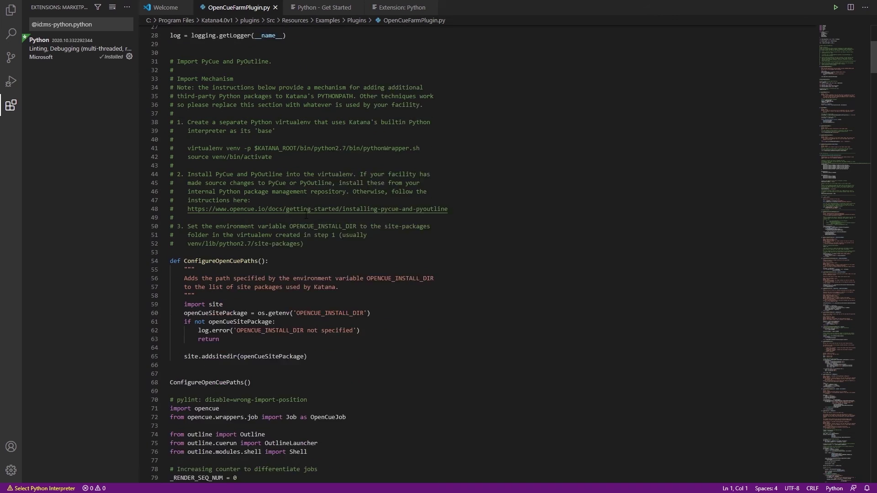
pyautogui.scroll(-4, 306, 215)
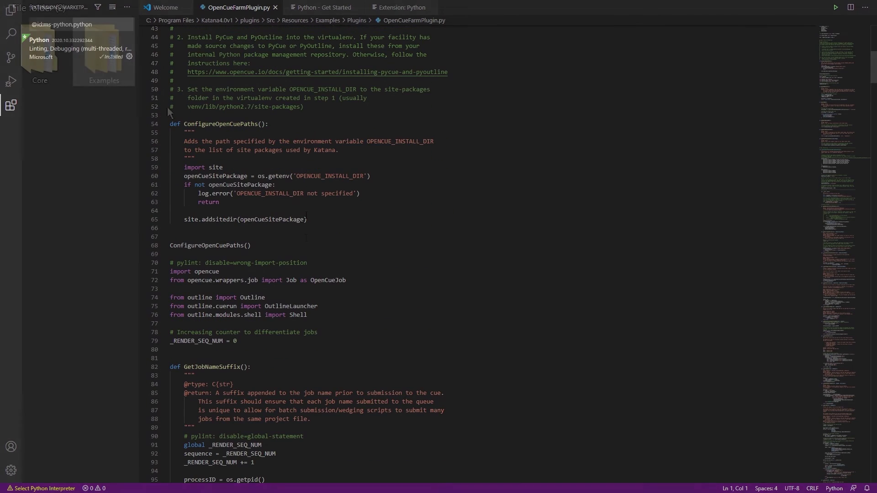
pyautogui.doubleClick(104, 55)
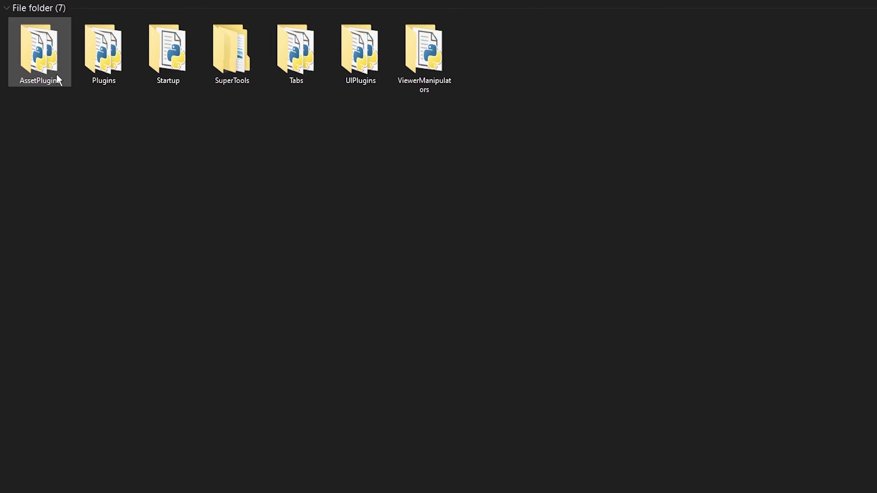
pyautogui.doubleClick(106, 74)
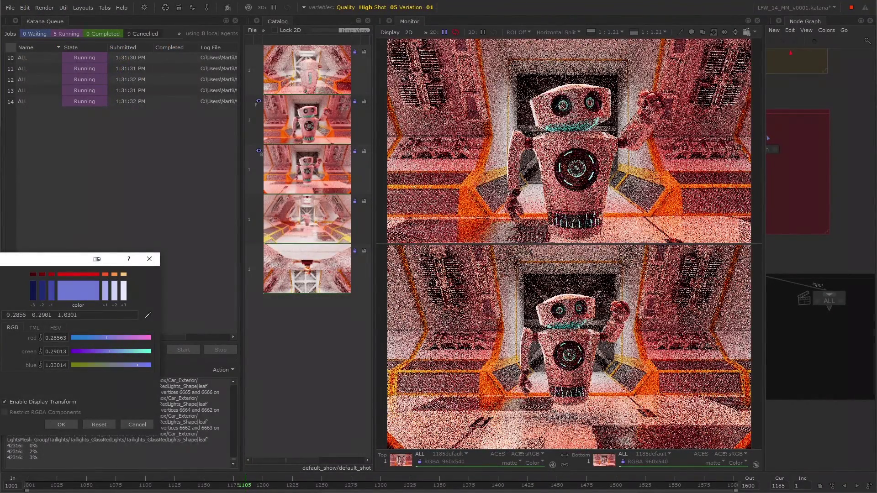
# Apply the blue light colour 0.2856, 0.2901, 1.0301 to the running live renders
pyautogui.click(61, 424)
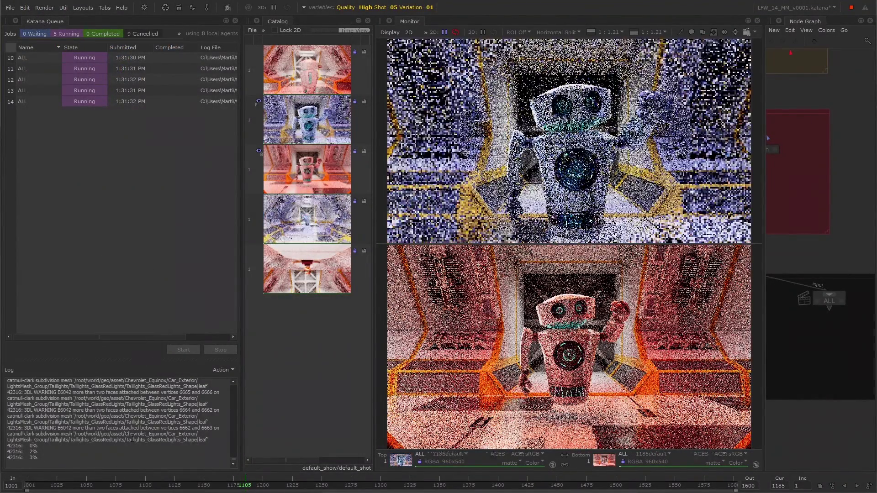